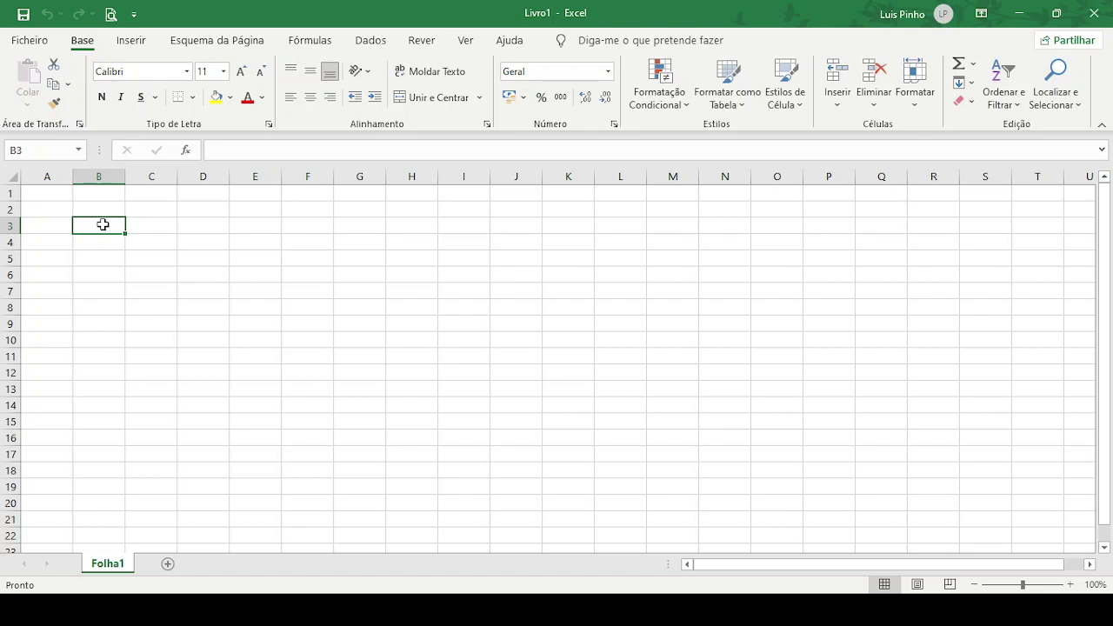
Enter the table headers País, IDH, IDG and IPM in cells B3 to E3.
type("Pa")
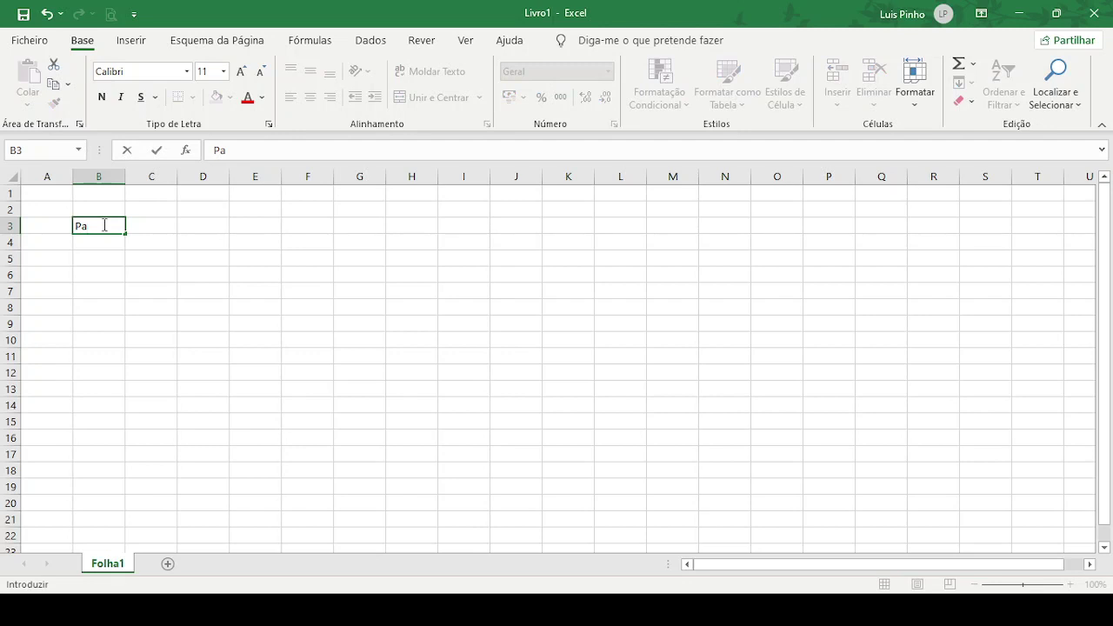
type("ís")
key("Tab")
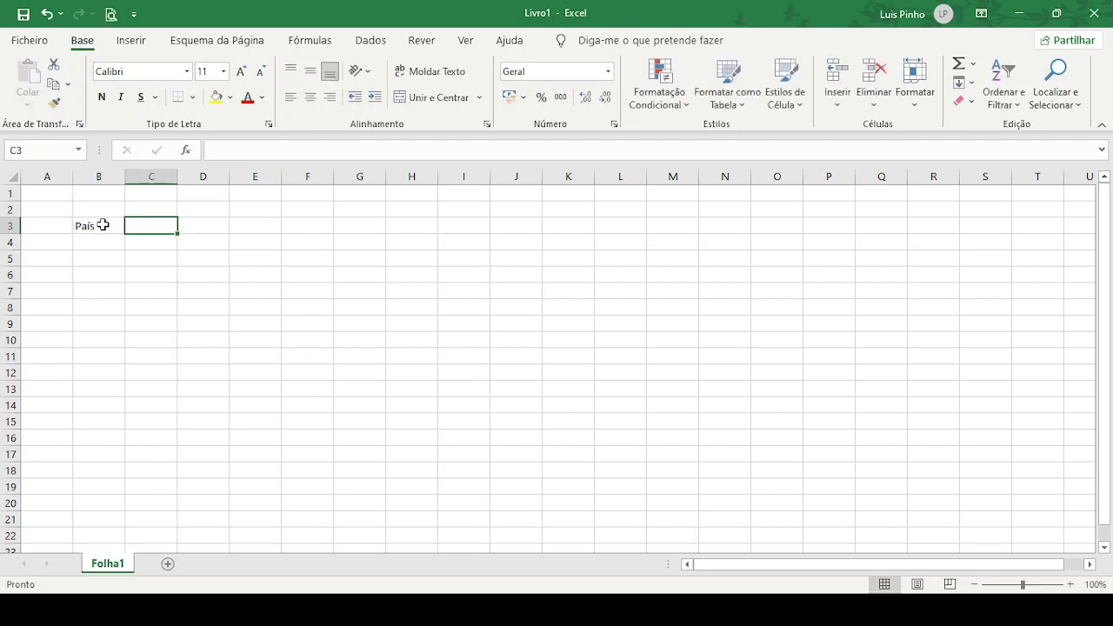
type("IDH")
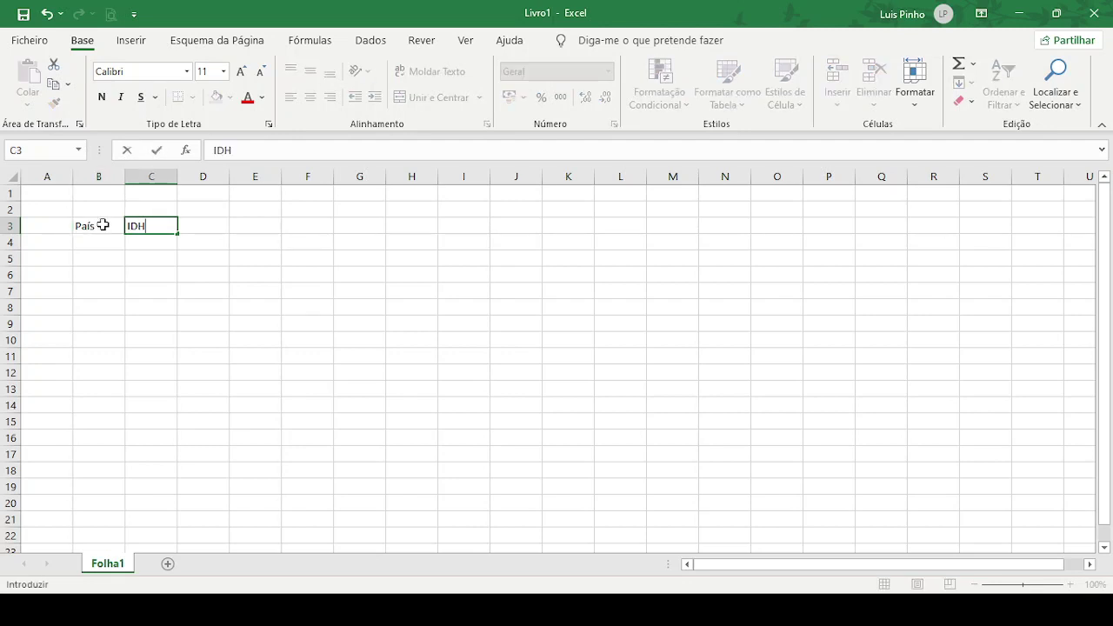
key("Tab")
type("IDG")
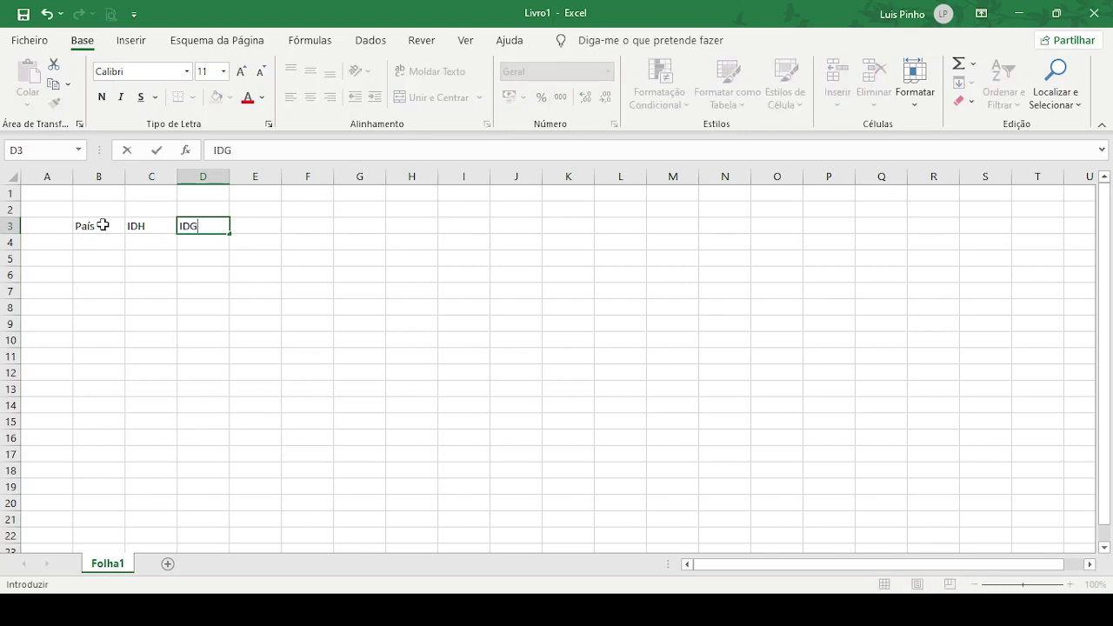
key("Tab")
type("IPM")
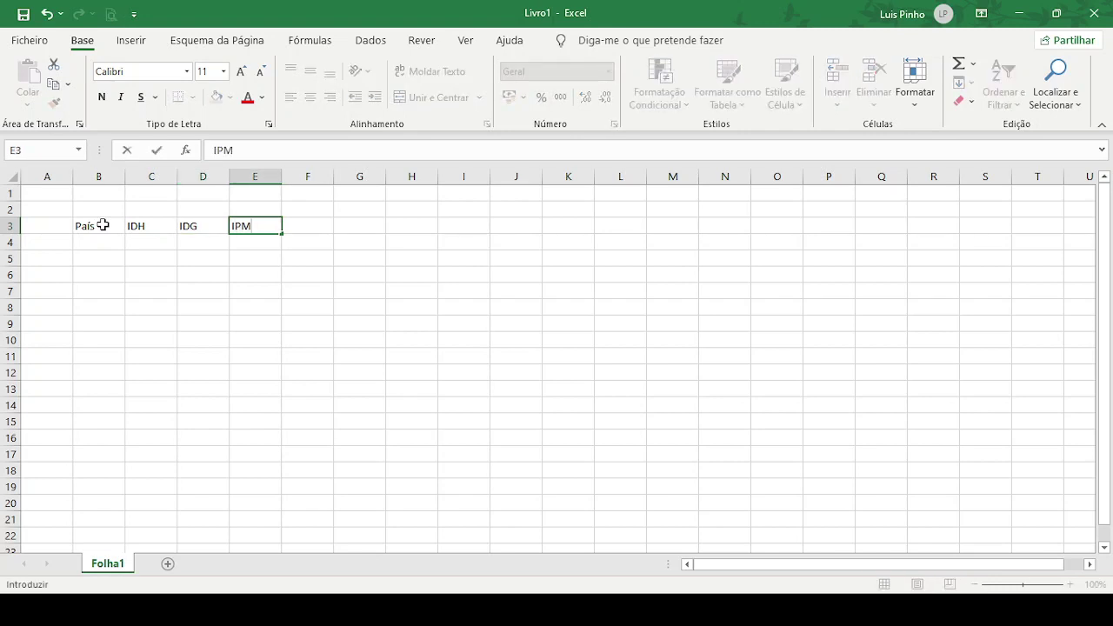
Make the header cells B3:E3 bold and centre their text.
left_click_drag(103, 225, 249, 226)
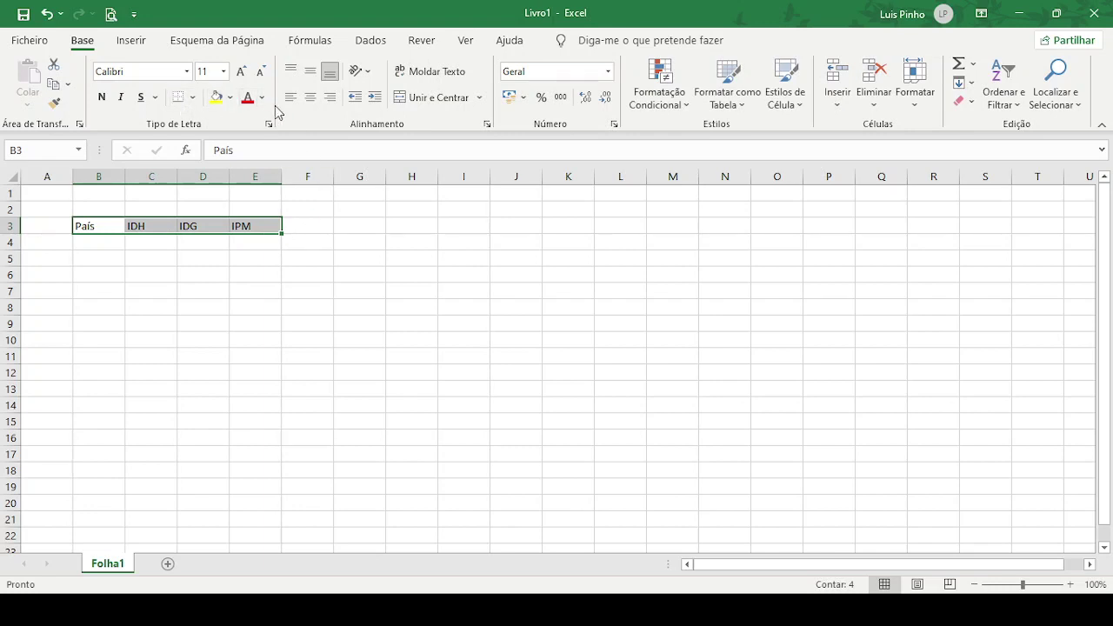
left_click(101, 97)
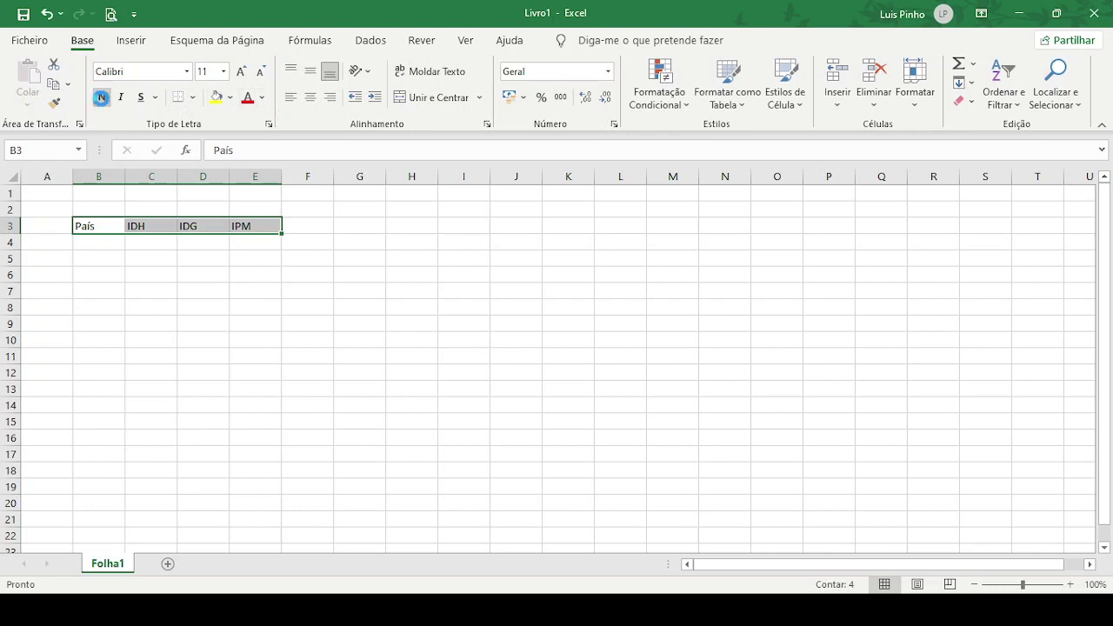
left_click(311, 97)
List the countries Noruega, Portugal and Brasil in cells B4 to B6 under País.
left_click(101, 242)
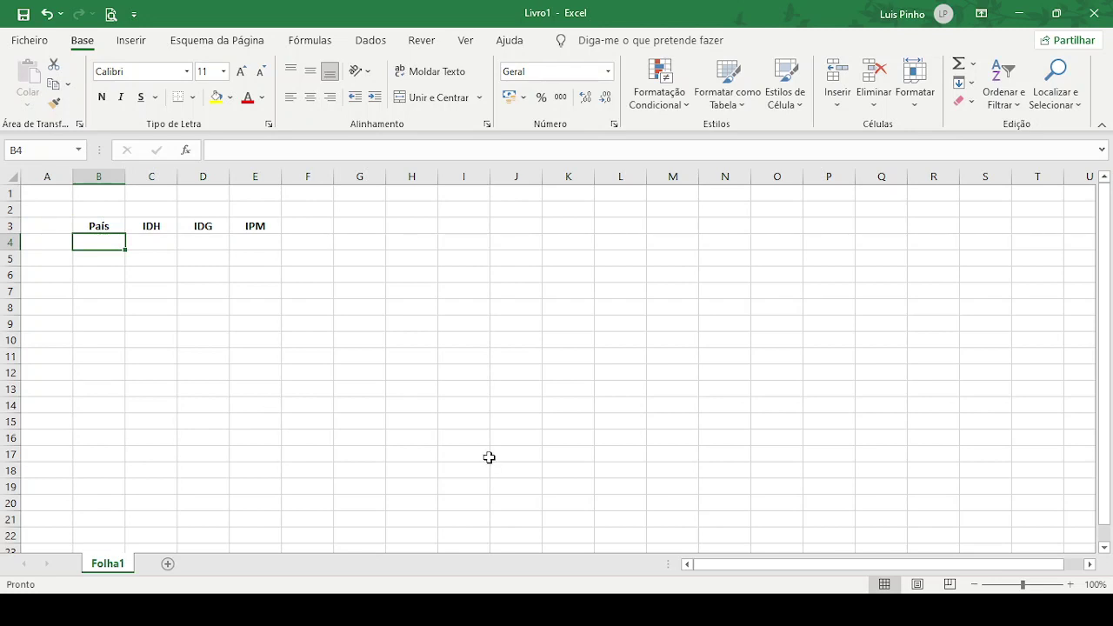
type("Noruega")
key("Return")
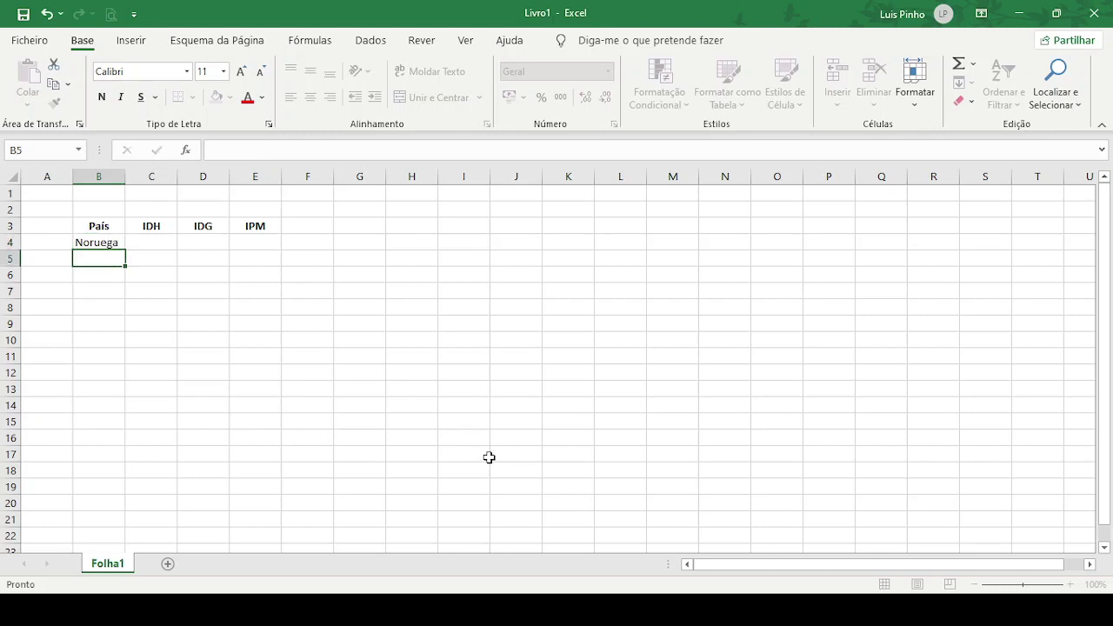
type("Portugua")
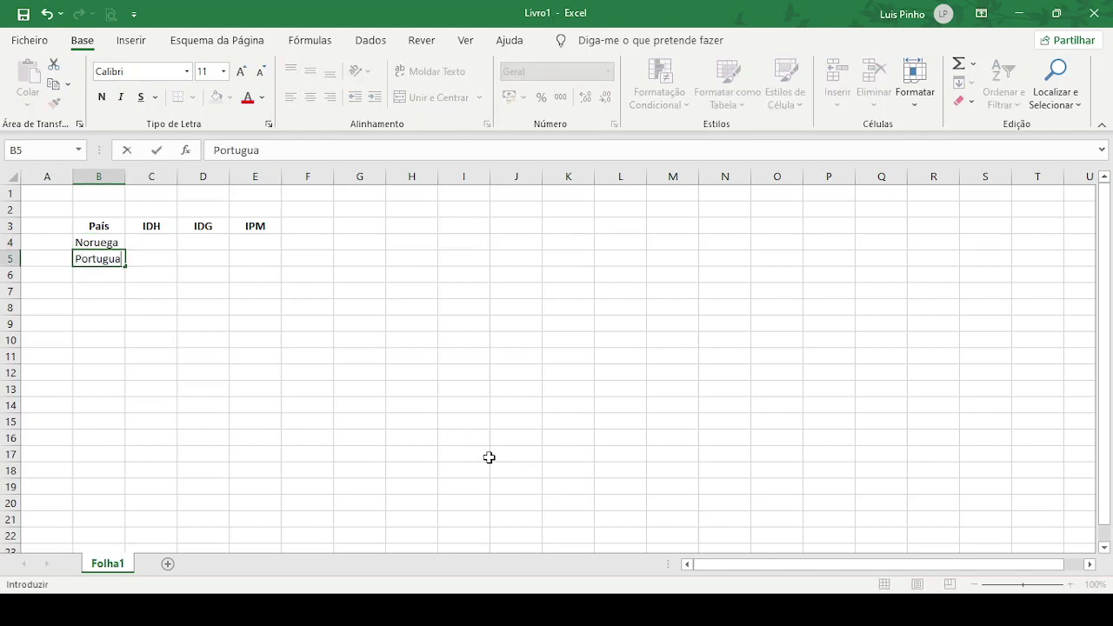
key("BackSpace")
key("BackSpace")
type("al")
key("Return")
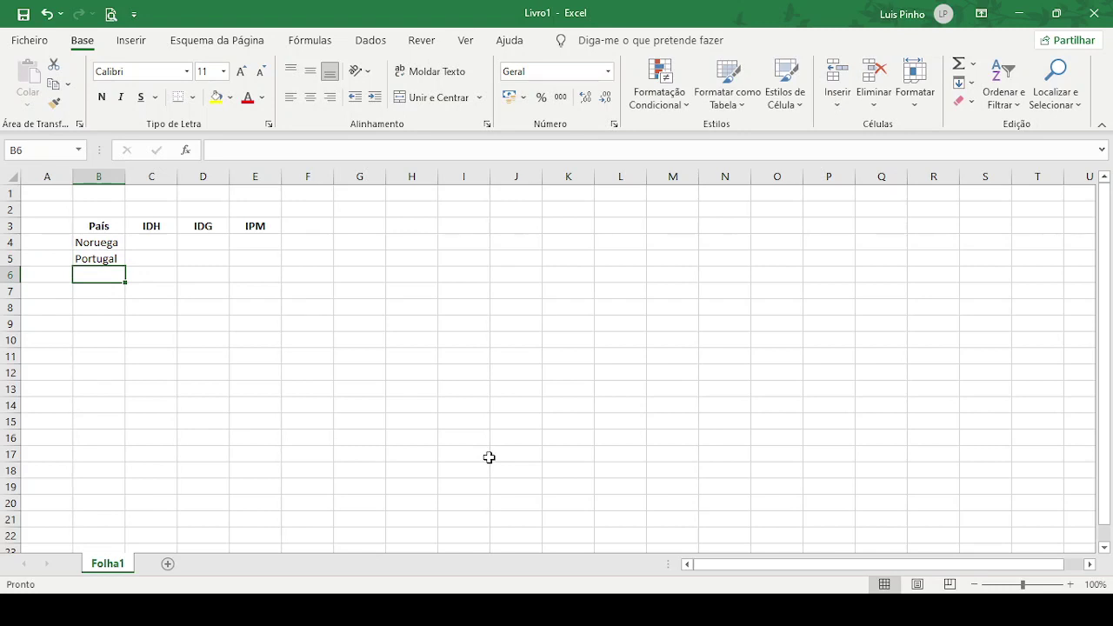
type("Brasil")
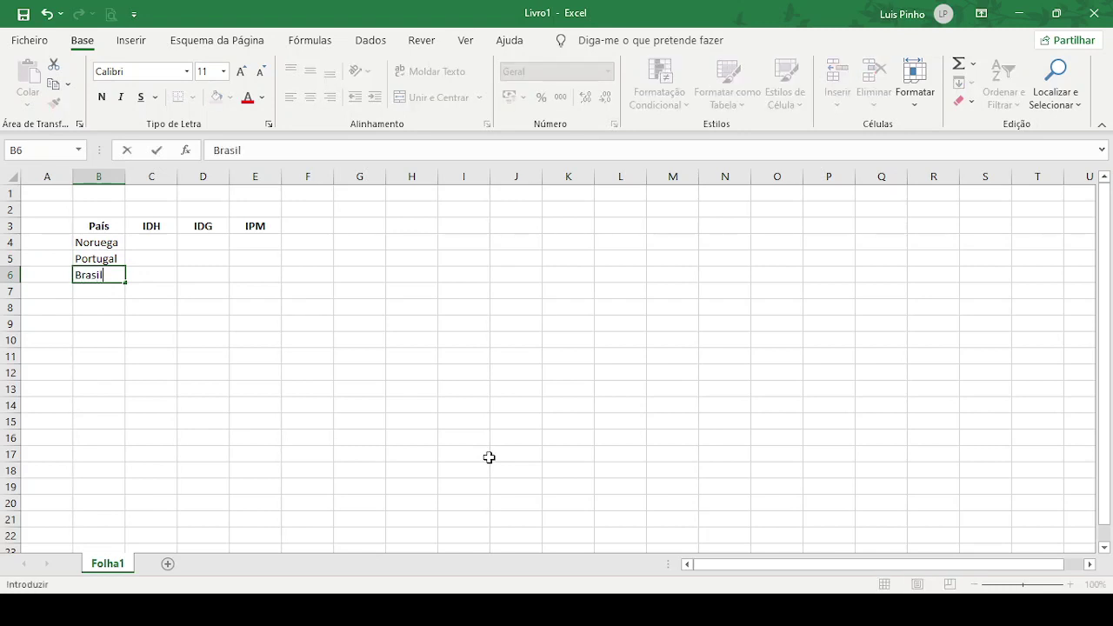
key("Return")
Add Maroocos in B7 and Moçambique in B8 to the country list.
type("Maroocos")
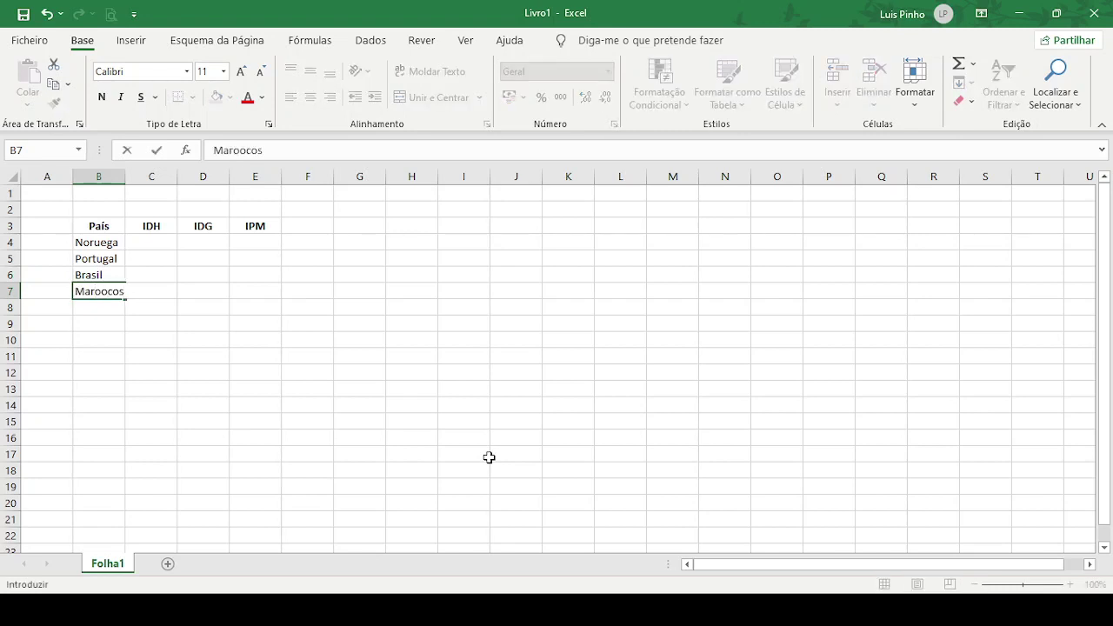
key("Return")
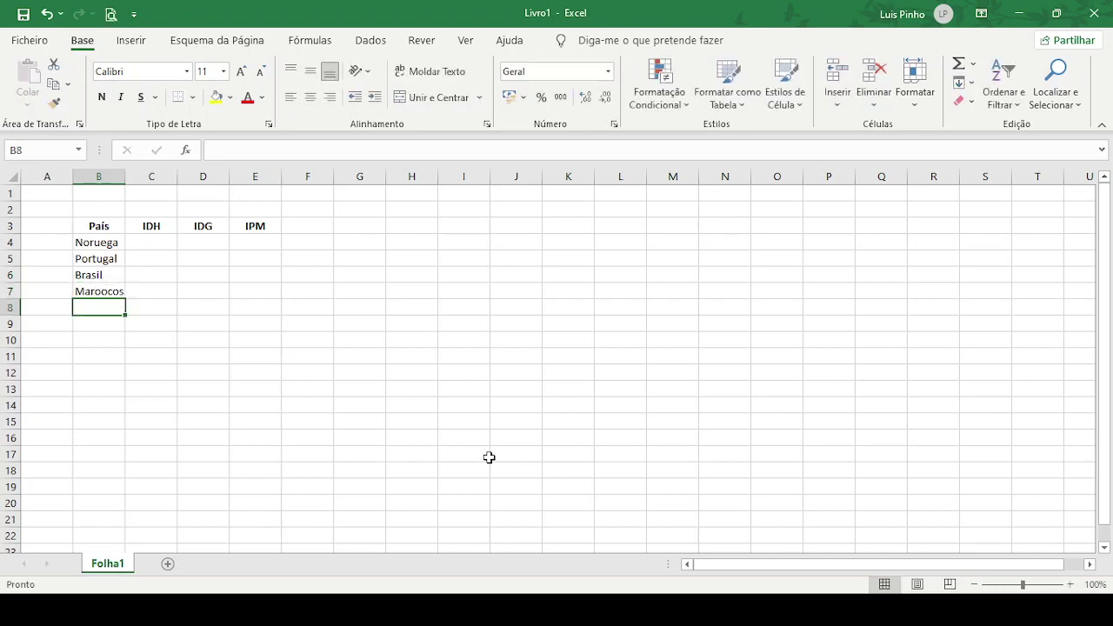
type("Moçambieuq")
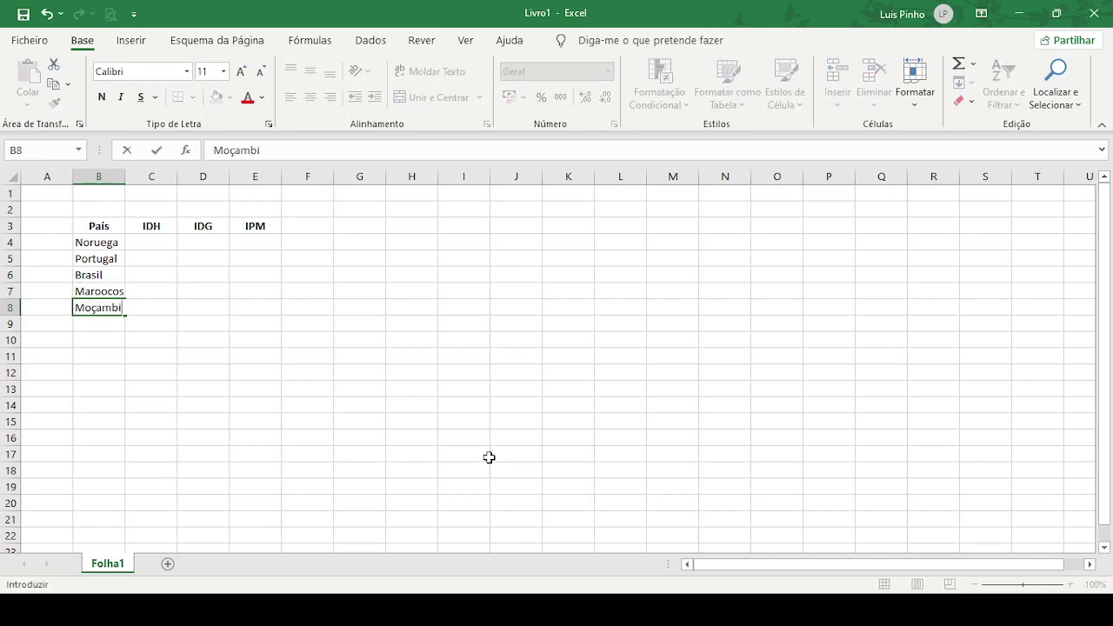
key("BackSpace")
key("BackSpace")
key("BackSpace")
type("que")
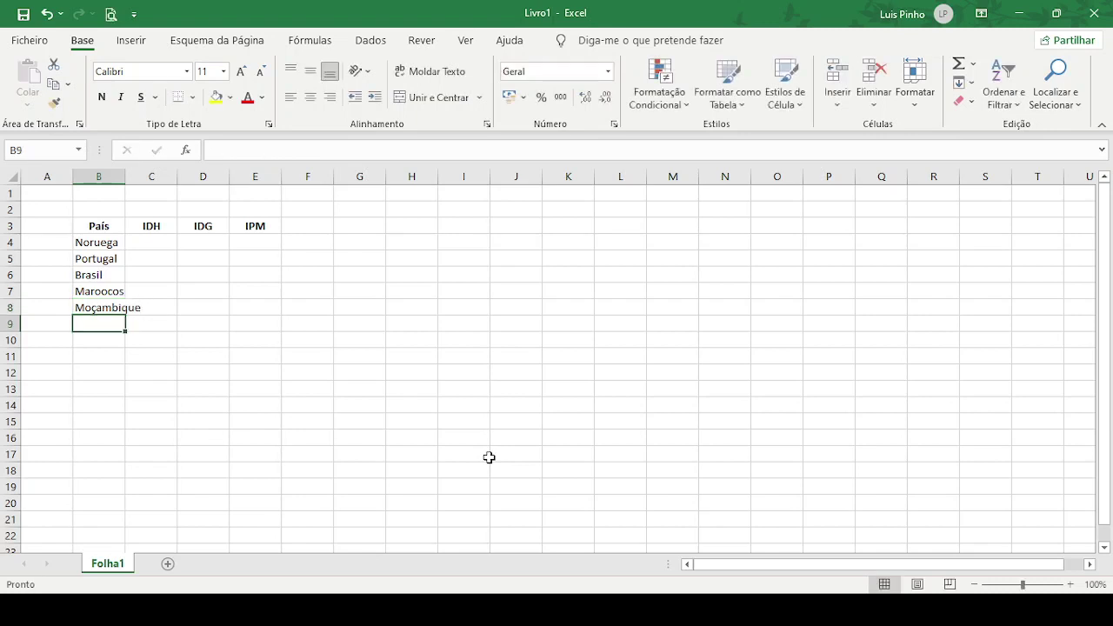
key("Return")
Widen column B and enlarge the text of the table range B3:E8 to font size 14.
left_click_drag(125, 176, 152, 176)
left_click_drag(87, 228, 269, 301)
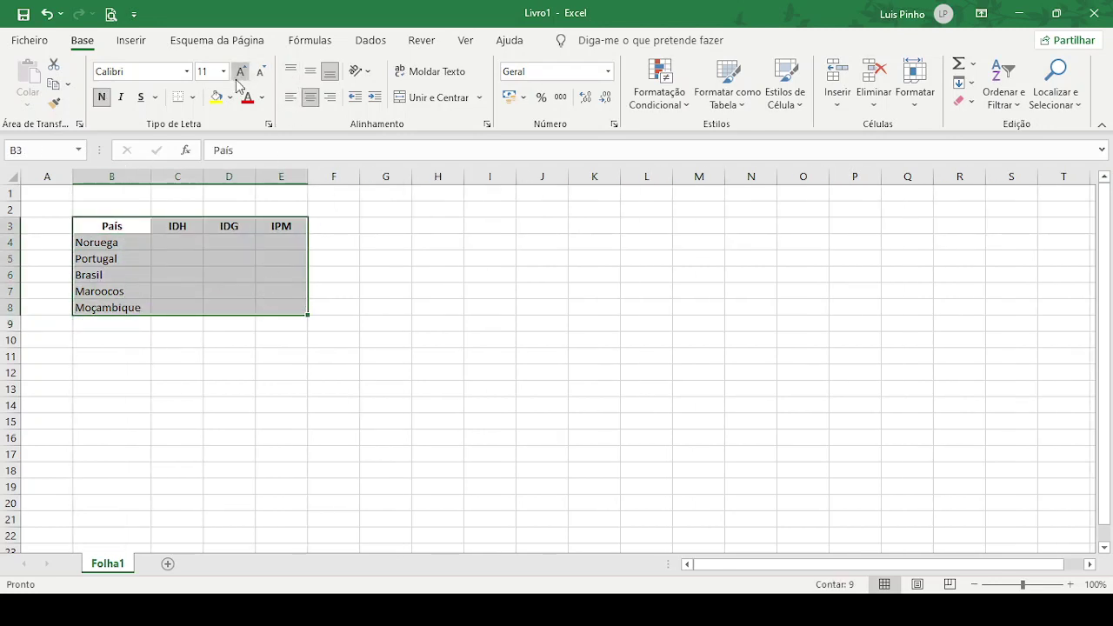
left_click(240, 71)
left_click(241, 71)
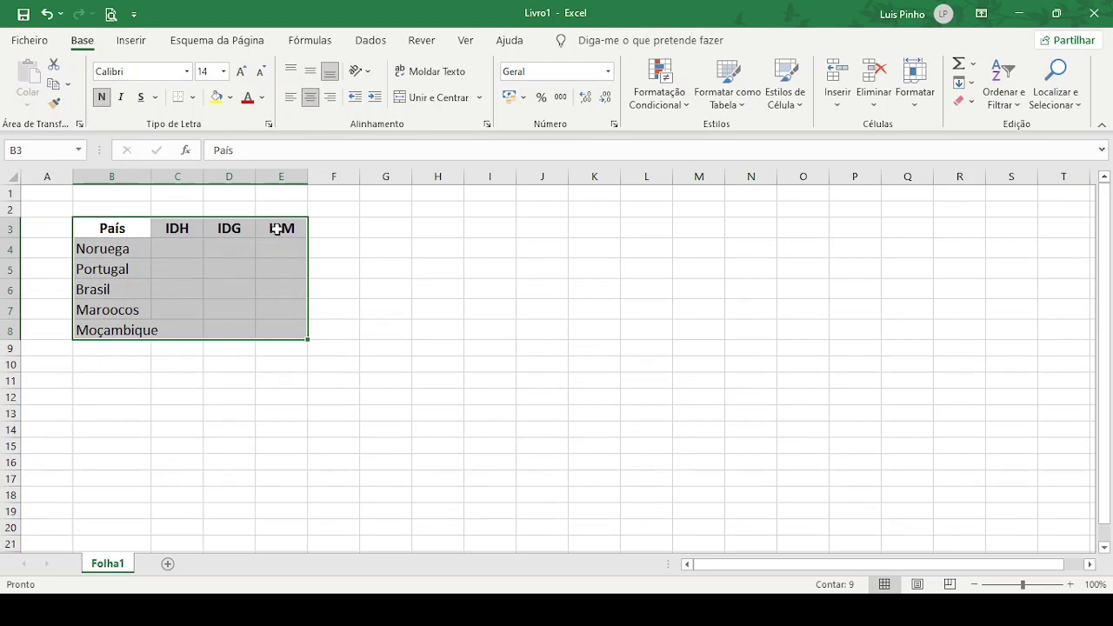
left_click(245, 274)
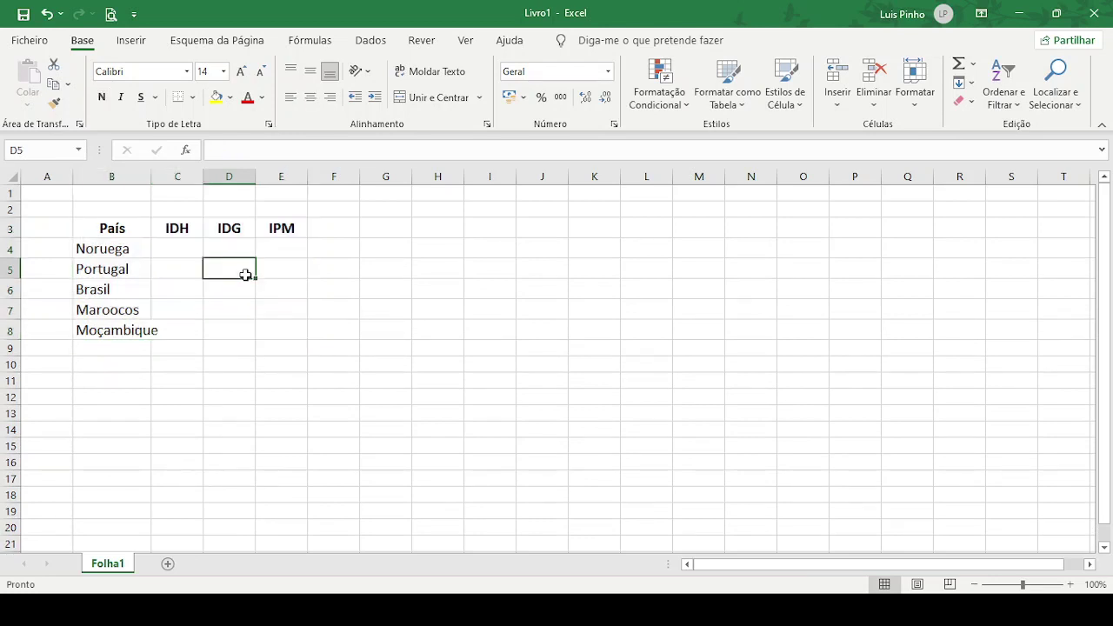
Correct the country name in B7 to Marrocos and autofit the width of column B.
left_click(121, 315)
left_click(237, 155)
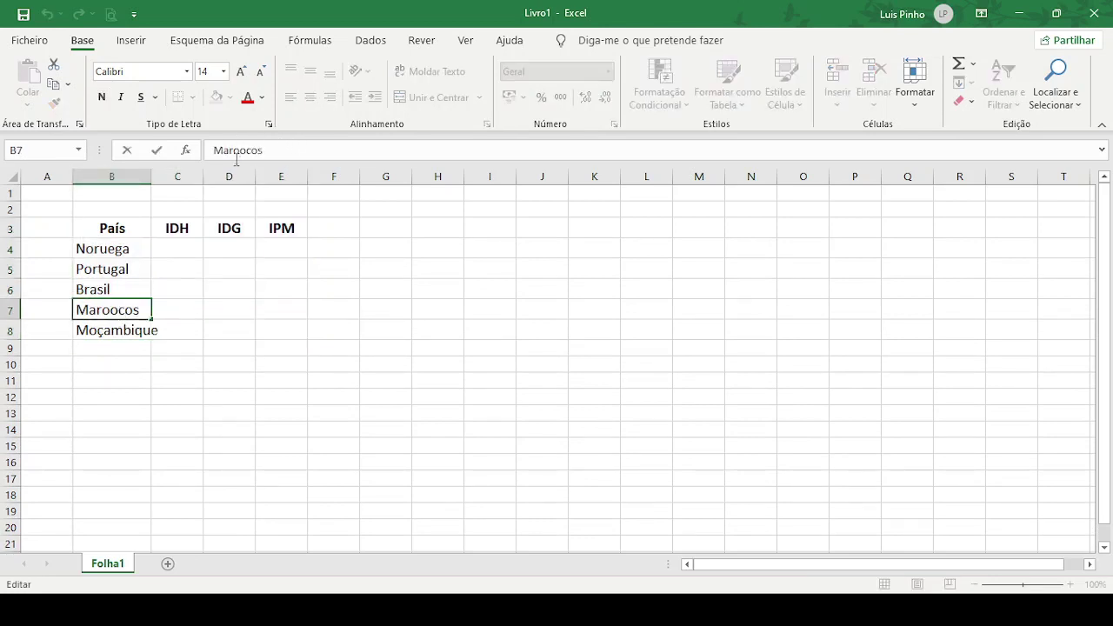
key("BackSpace")
type("r")
key("Return")
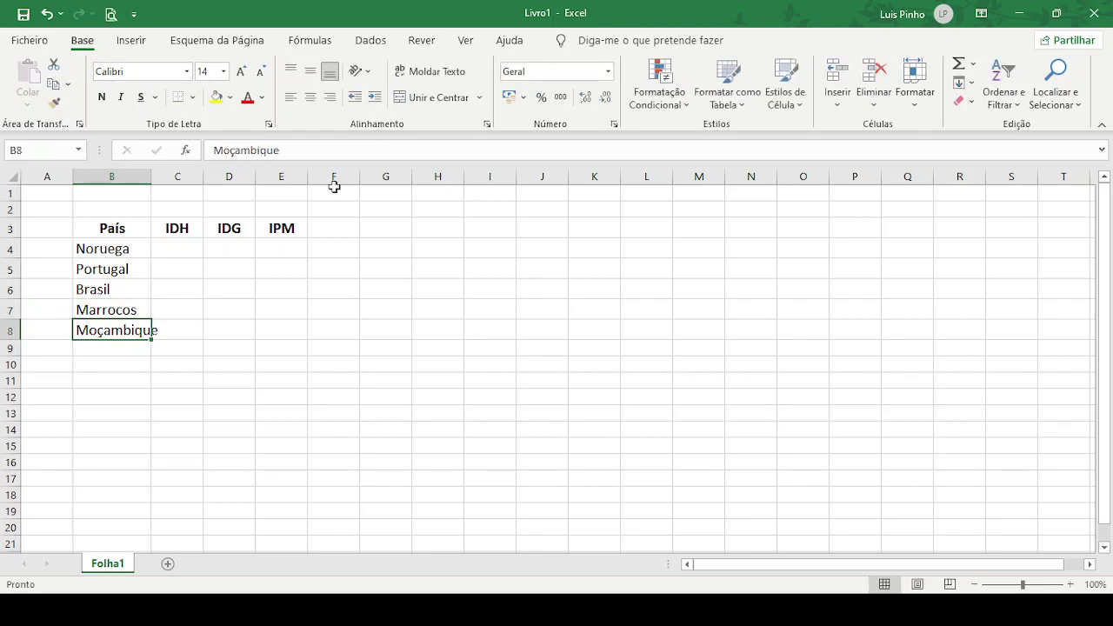
double_click(152, 177)
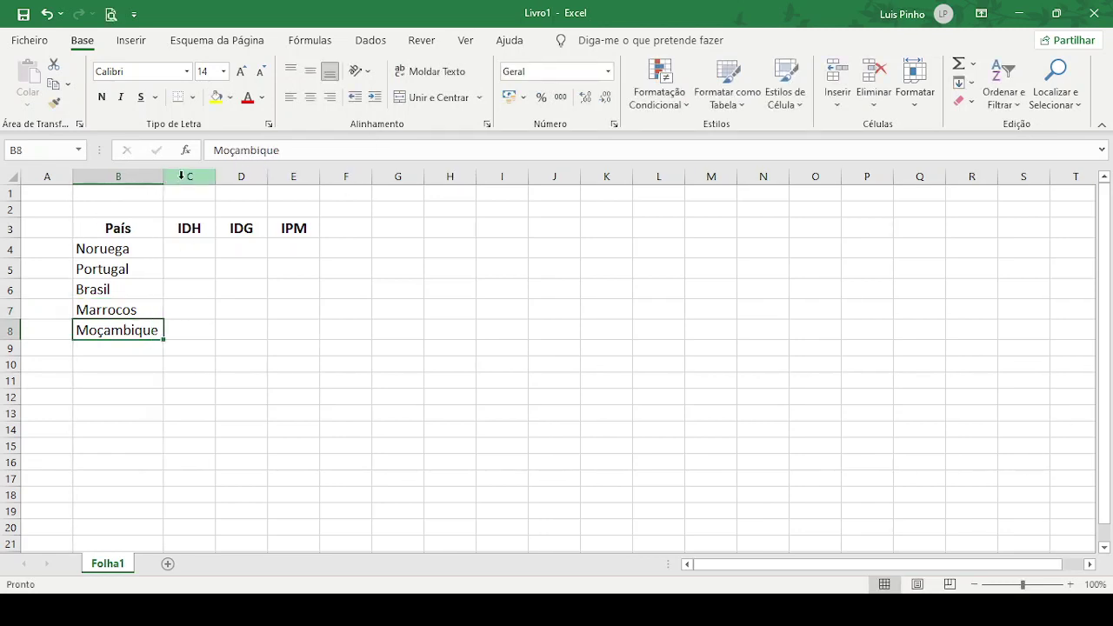
Enter the IDH values 0,957 for Noruega, 0,864 for Portugal and 0,765 for Brasil.
left_click(191, 247)
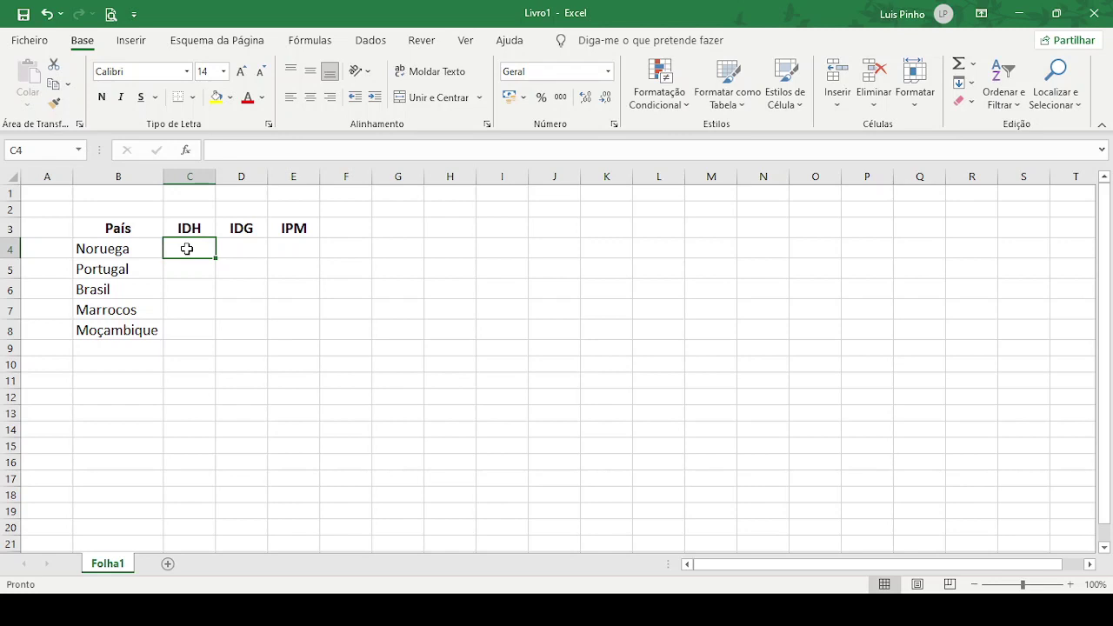
type("0,")
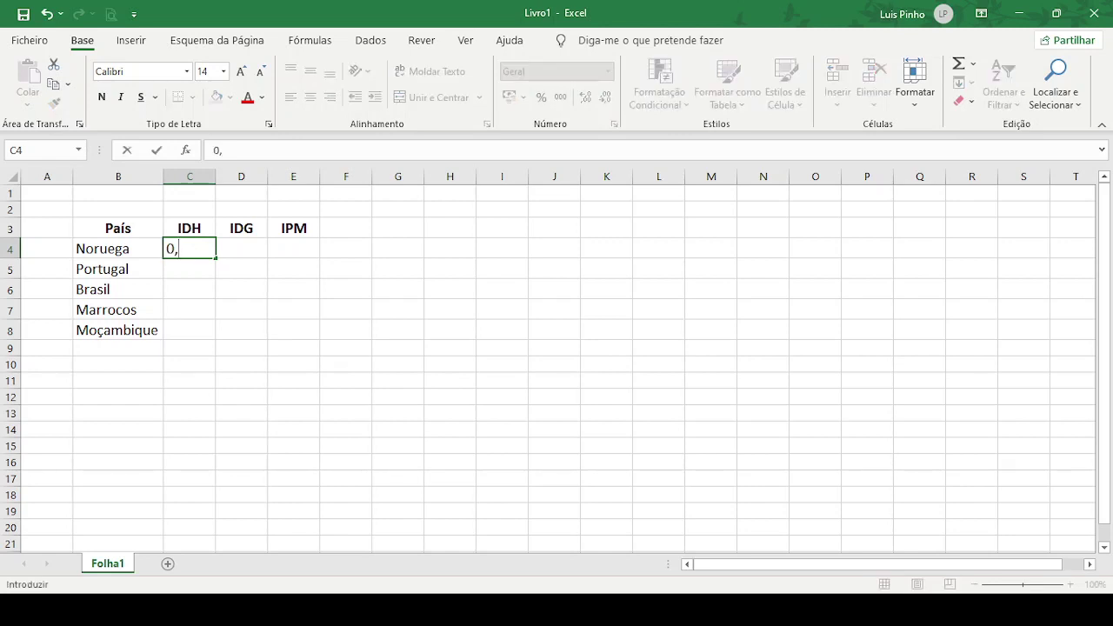
type("957")
key("Return")
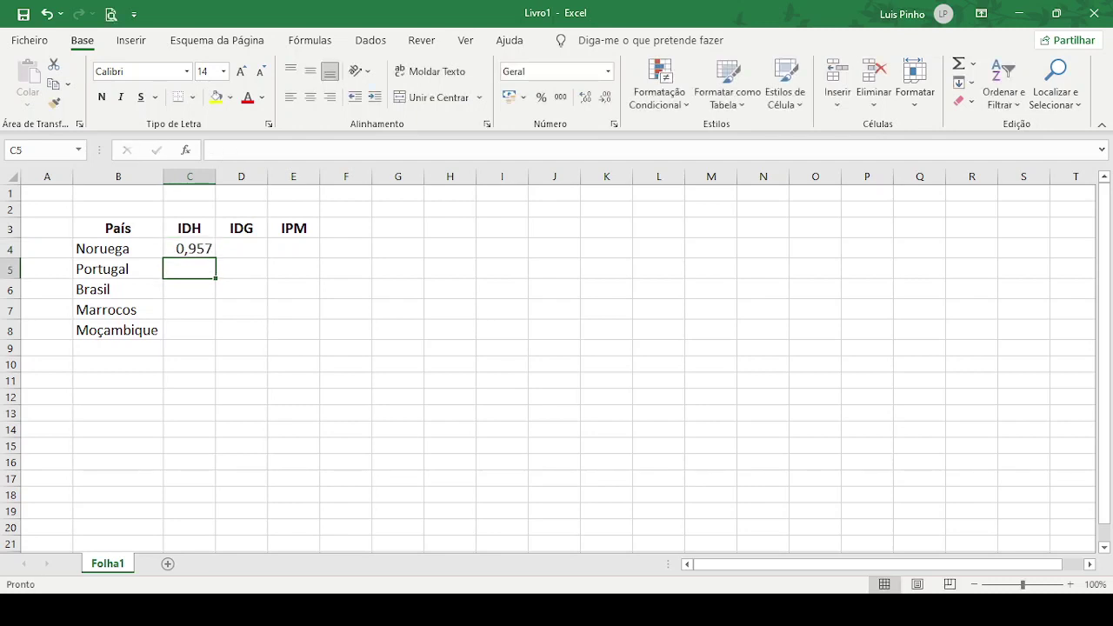
type("0,")
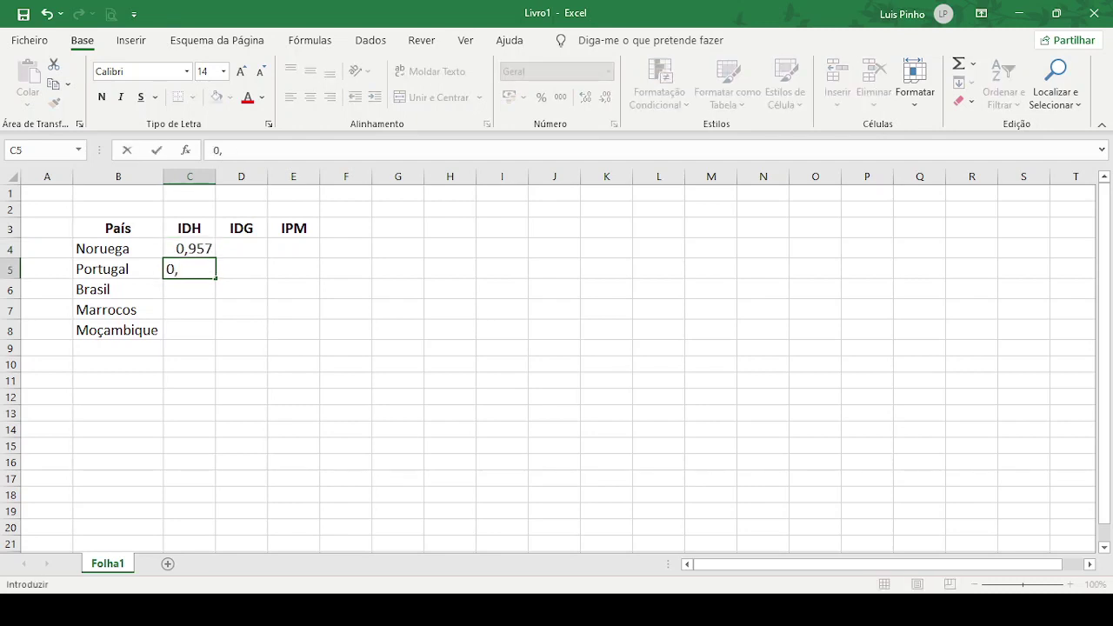
type("864")
key("Return")
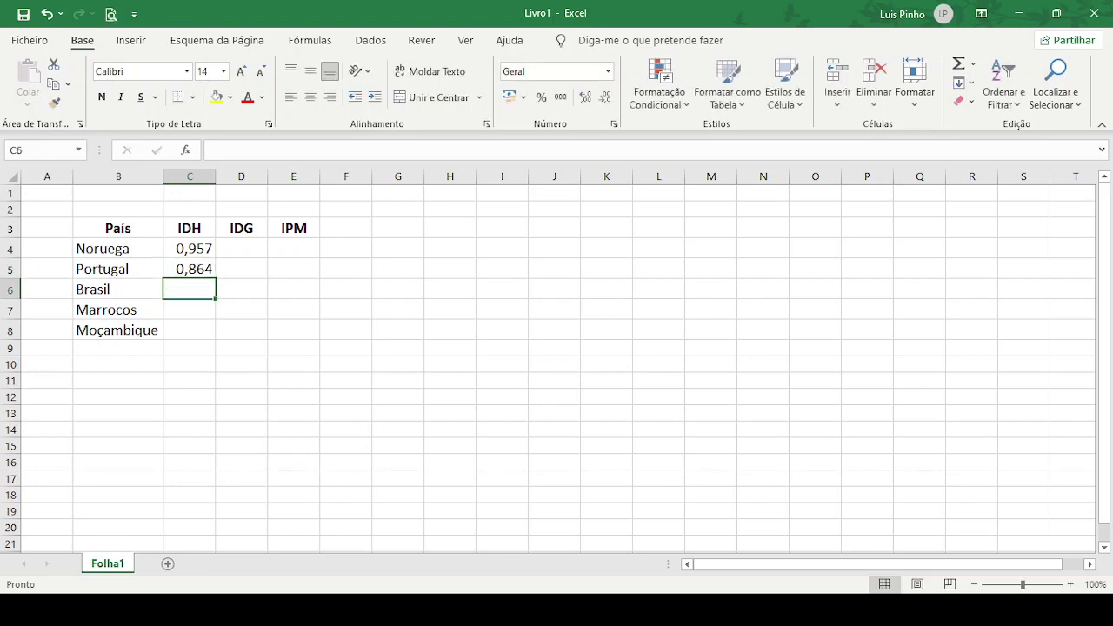
type("0,")
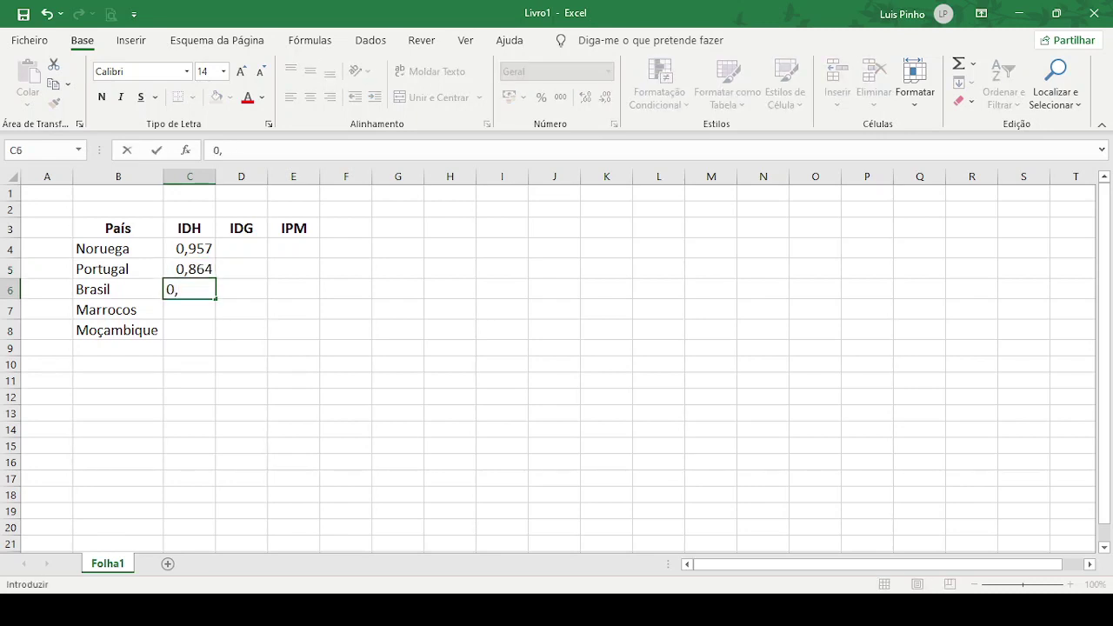
type("765")
key("Return")
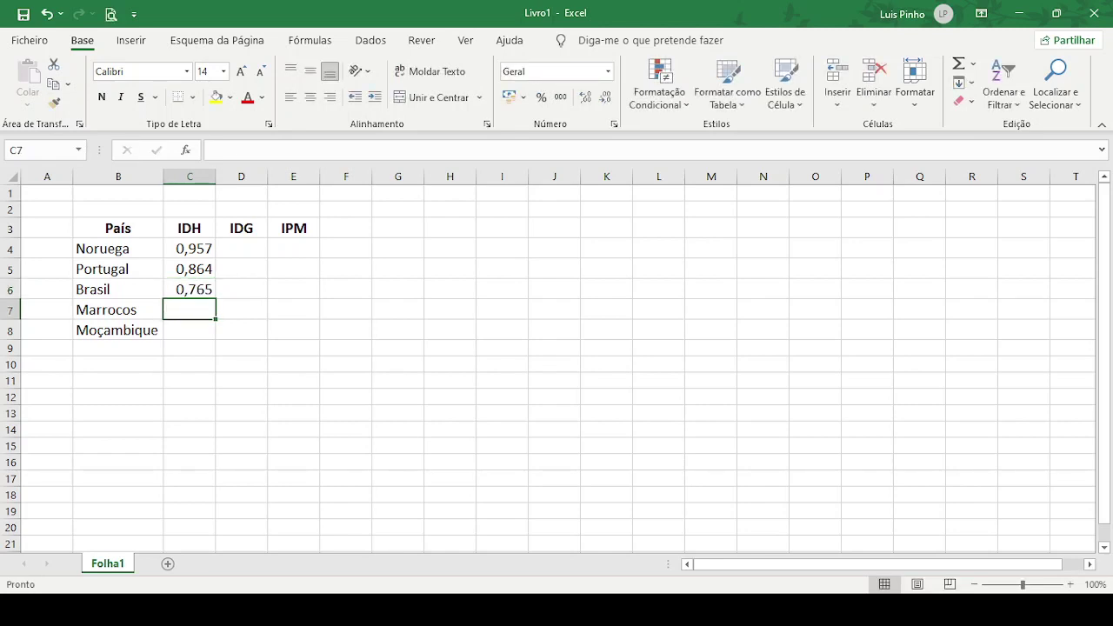
Enter the IDH value 0,686 for Marrocos in C7 and the value 0,456 in C9.
type("0,")
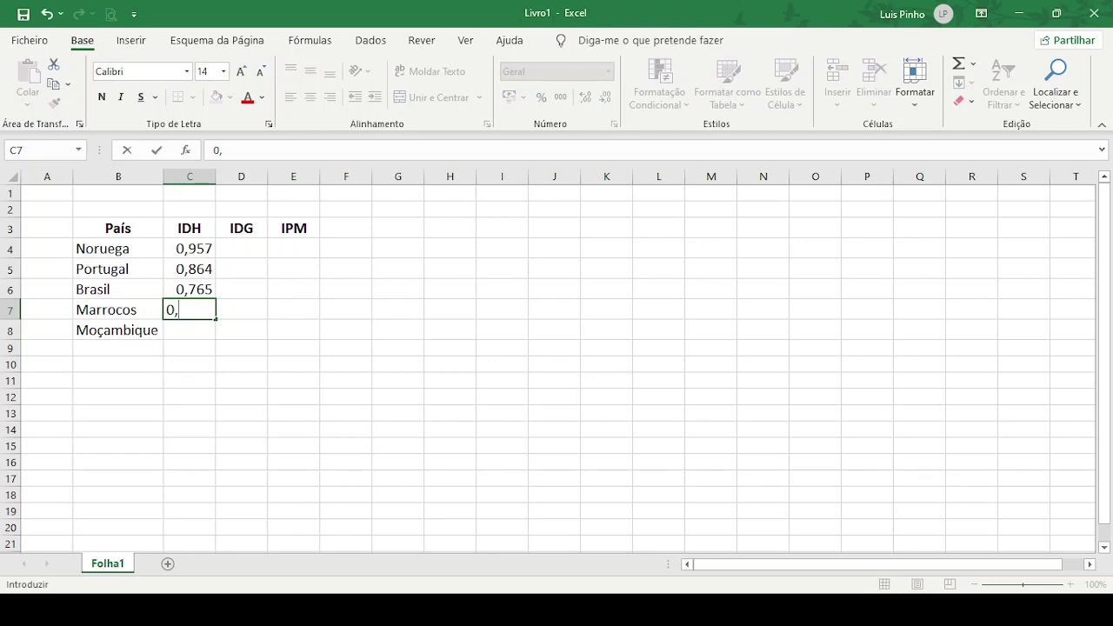
type("686")
key("Return")
key("Return")
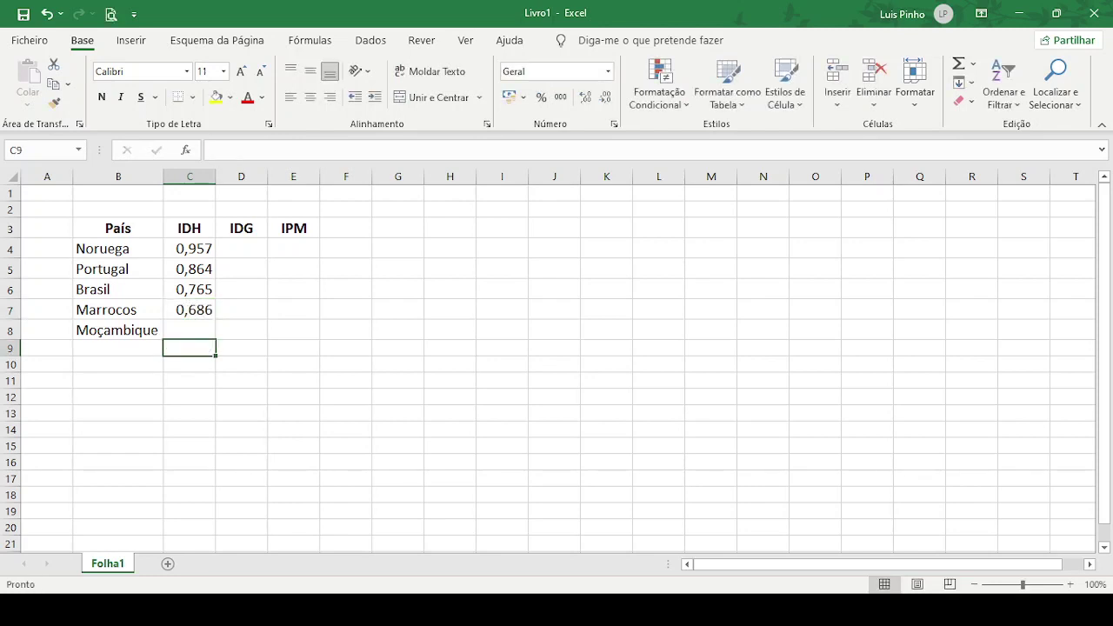
type("0")
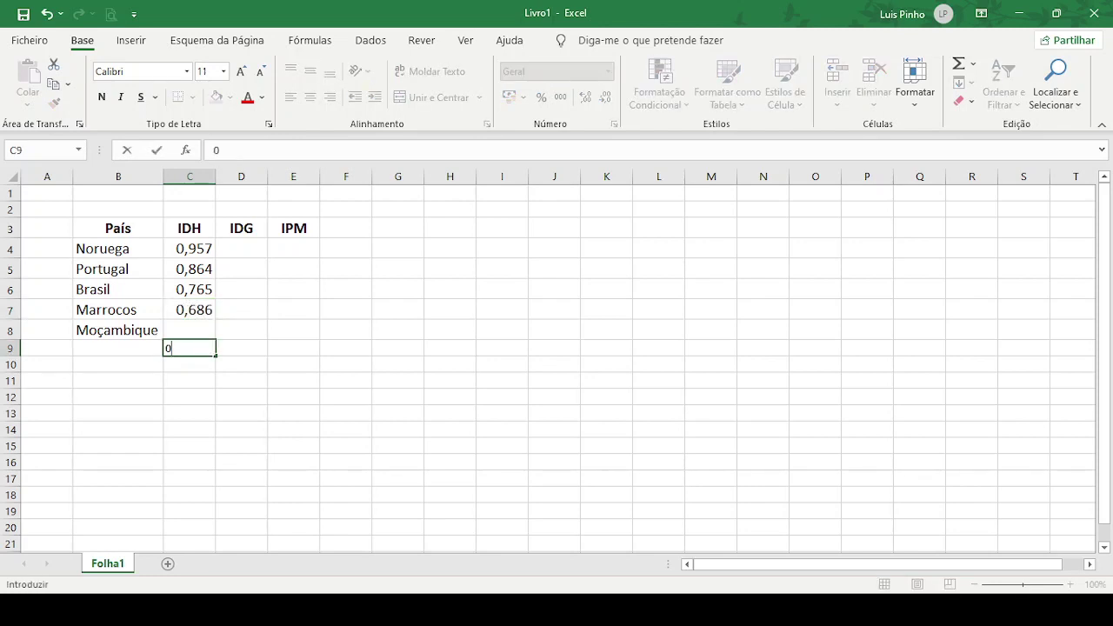
type(",456")
key("Return")
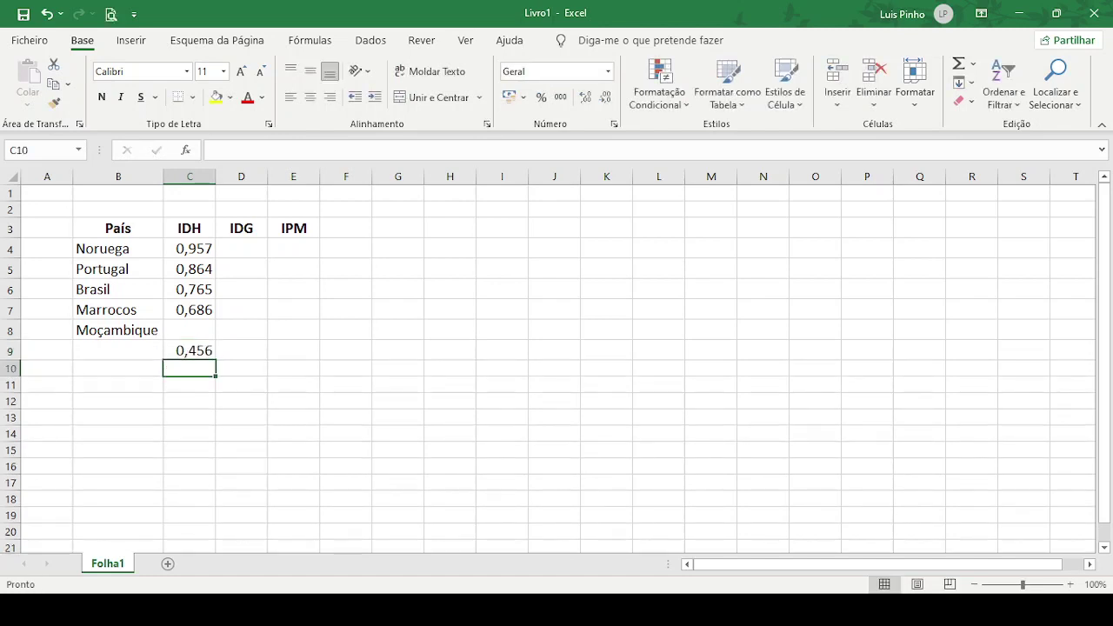
Move the value 0,456 from C9 up to C8, the IDH cell for Moçambique.
left_click(199, 350)
left_click_drag(203, 341, 204, 339)
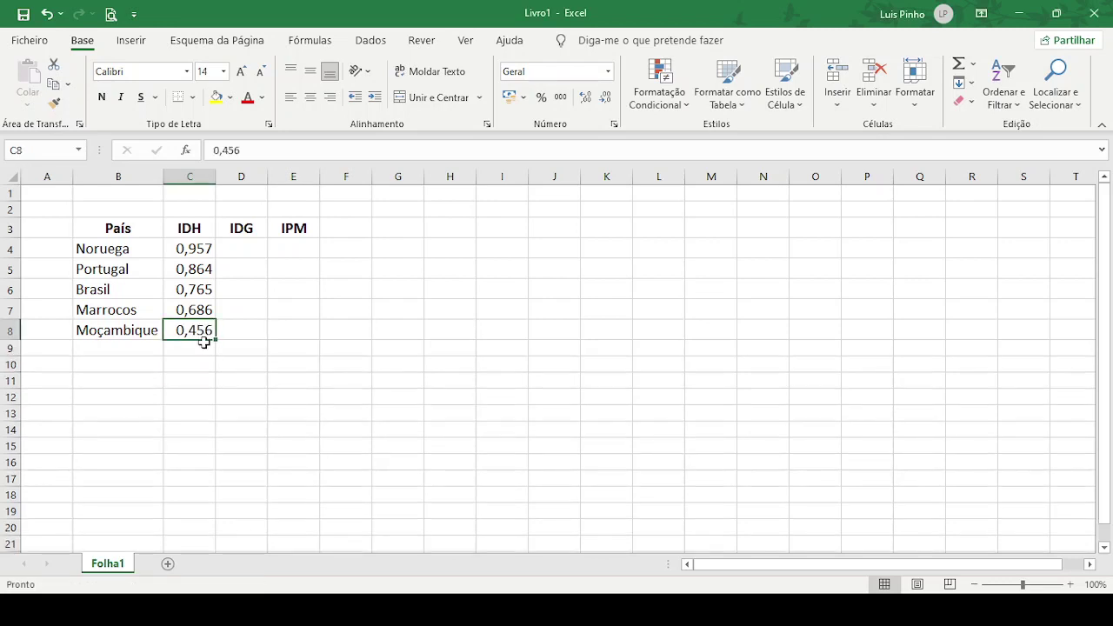
left_click(207, 346)
left_click(203, 248)
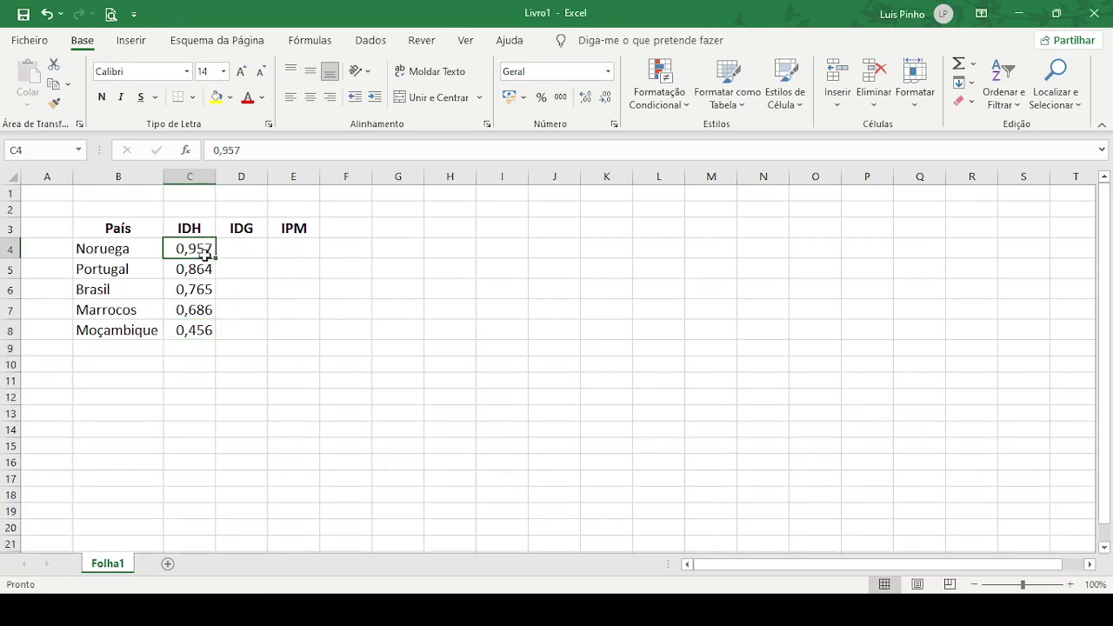
Go through the IDH values of the five countries in C4:C8.
left_click_drag(201, 247, 203, 261)
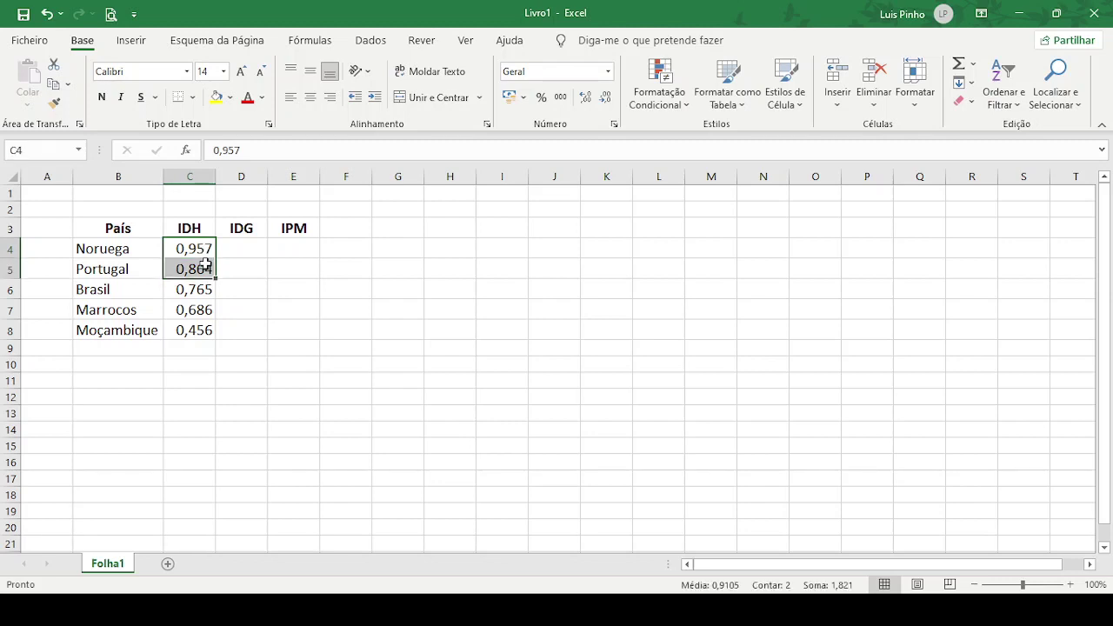
left_click(192, 294)
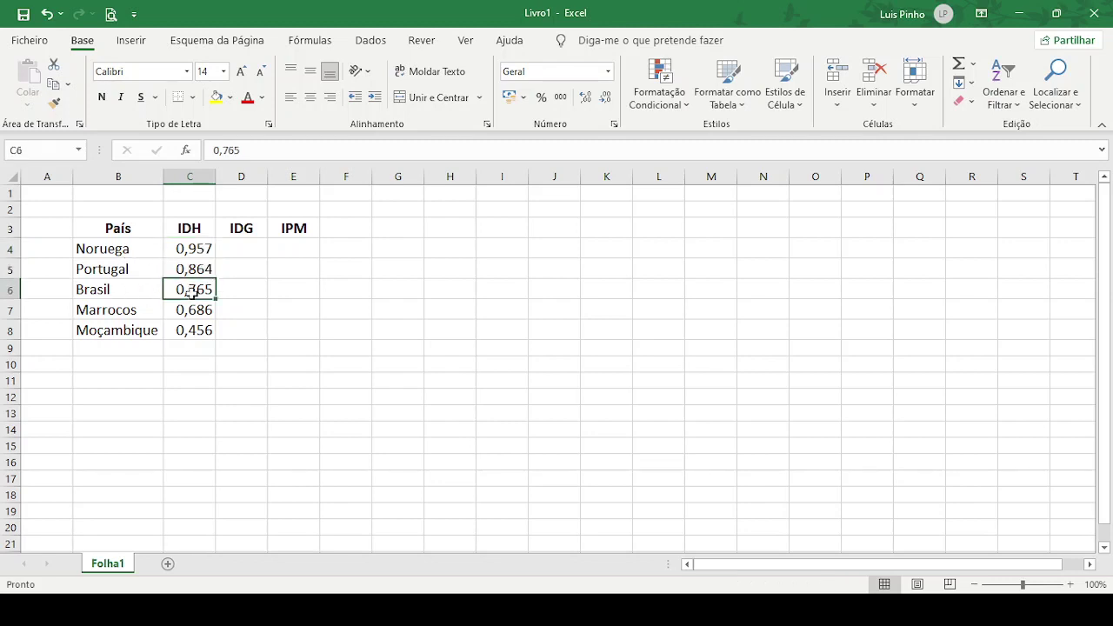
left_click(185, 313)
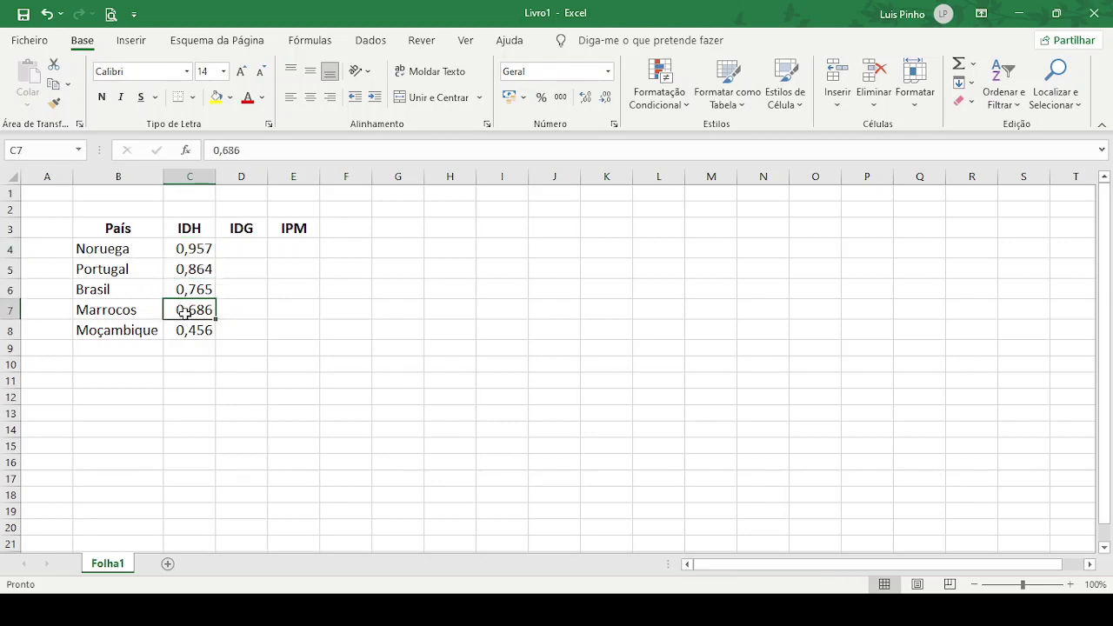
left_click(194, 296)
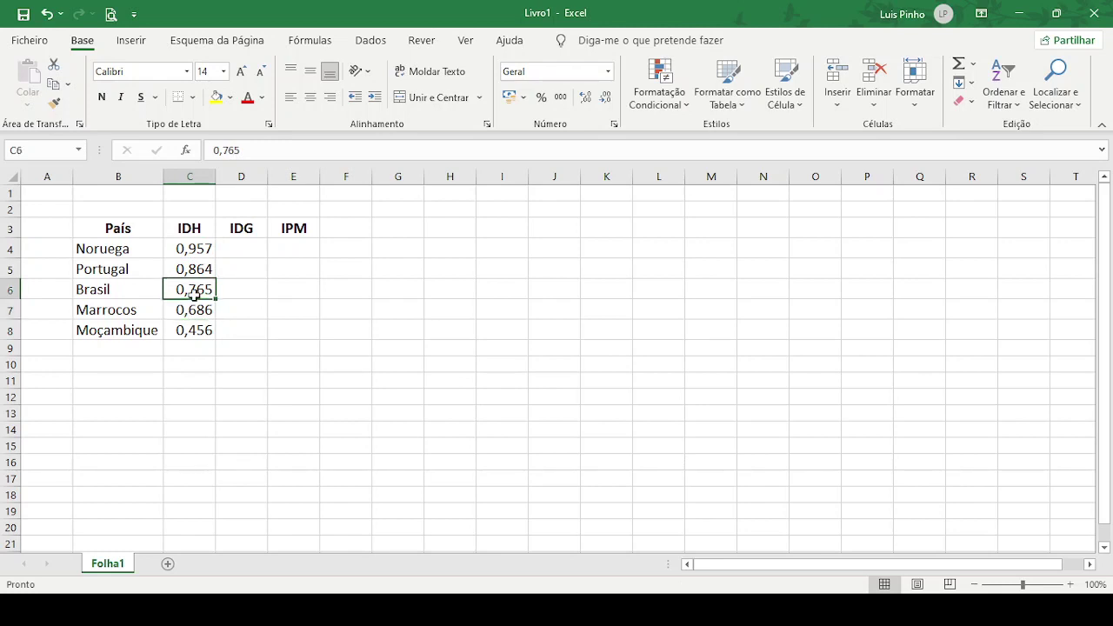
left_click(197, 310)
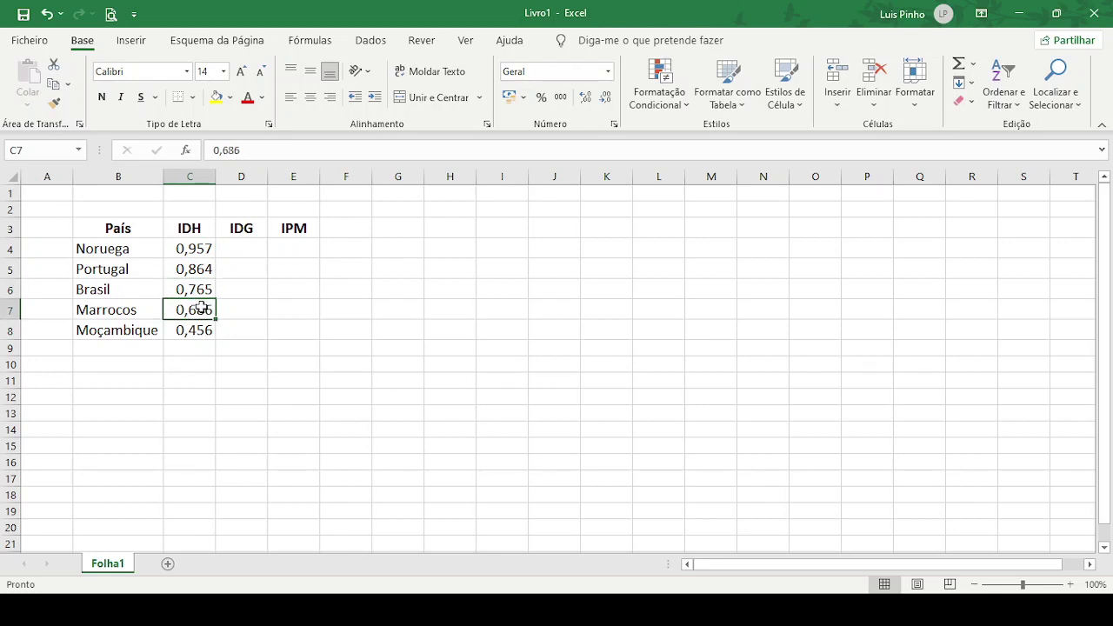
left_click(203, 329)
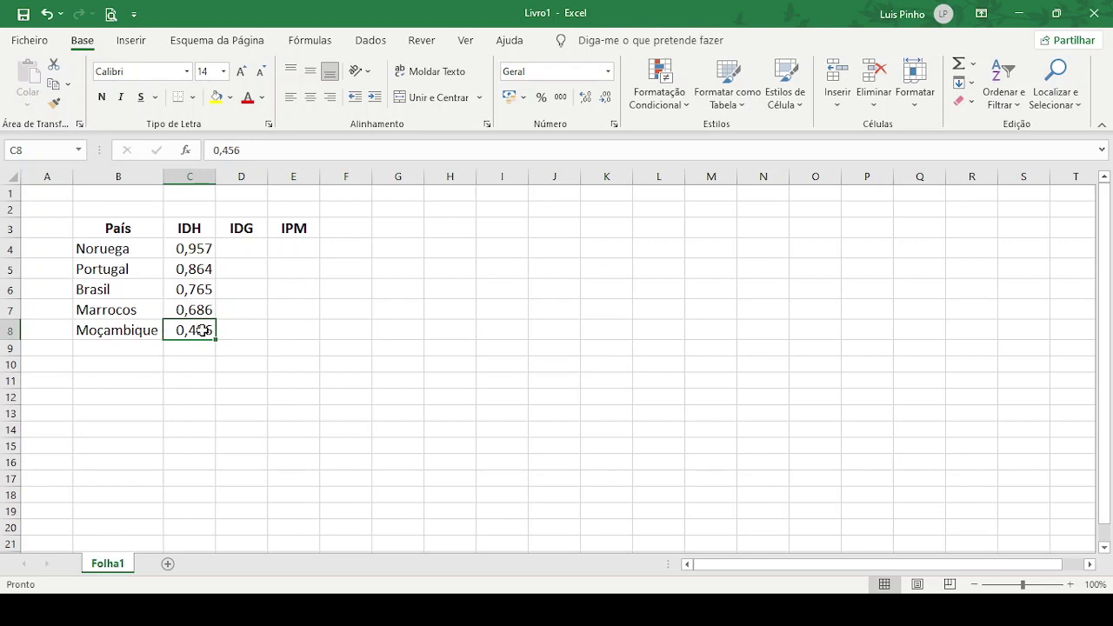
Enter the IDG value 0,045 for Noruega in D4.
left_click(255, 247)
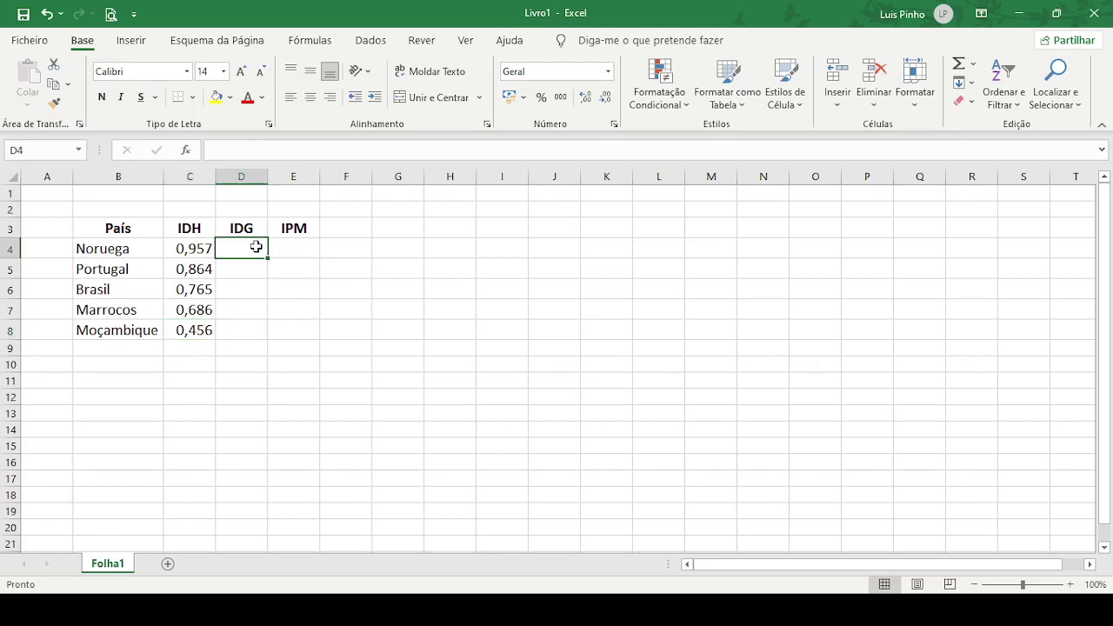
type("0,0")
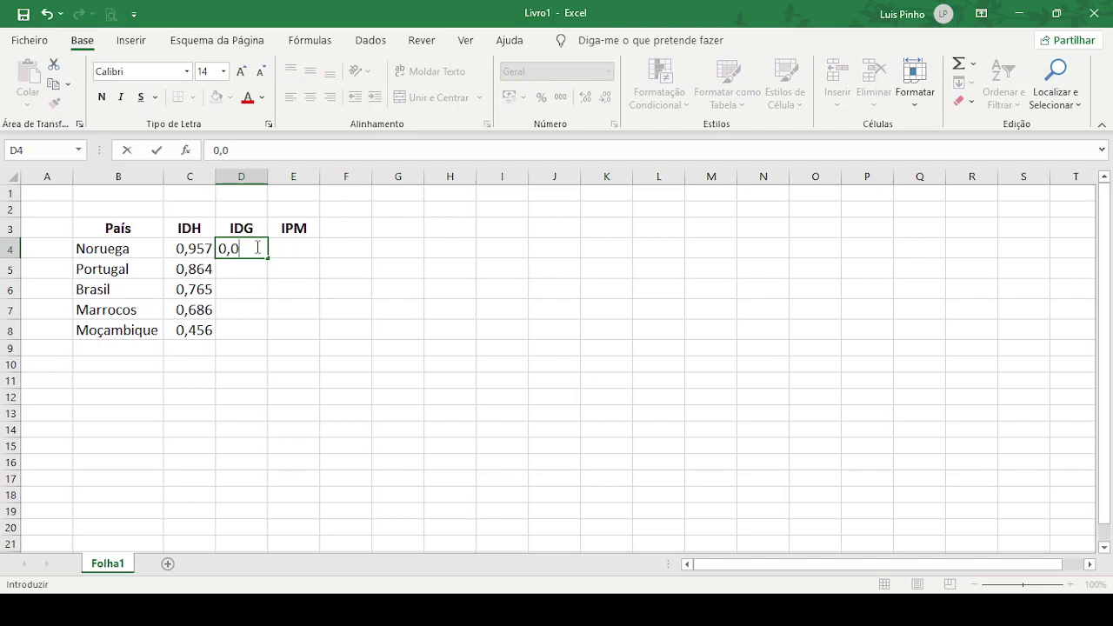
type("43")
key("BackSpace")
type("3")
key("Return")
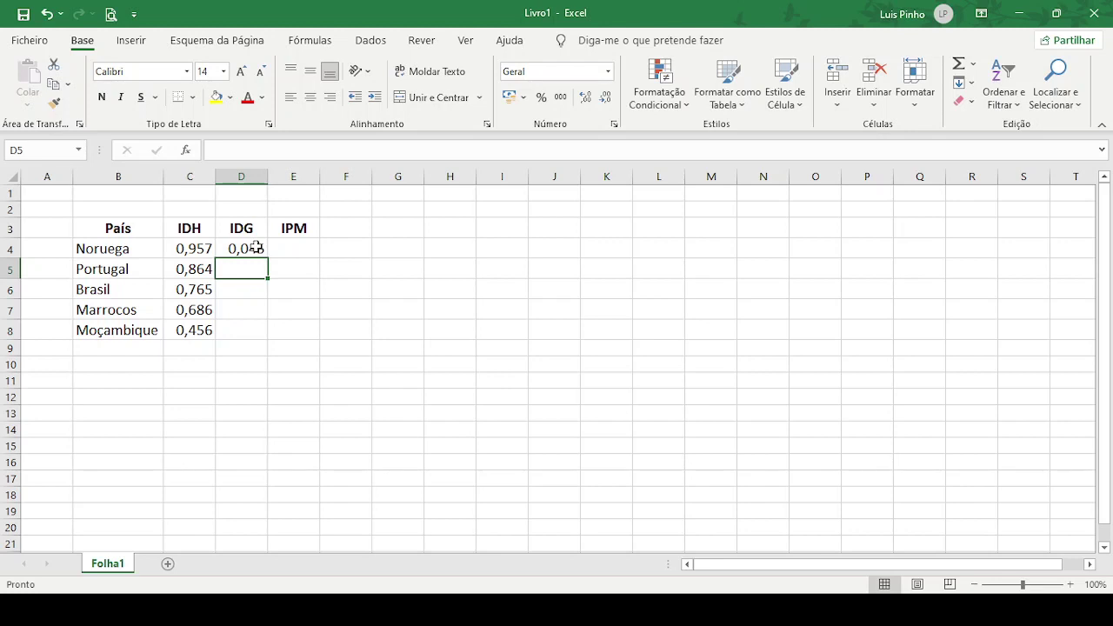
Enter the IDG values 0,075 for Portugal in D5 and 0,408 for Brasil in D6.
type("0,")
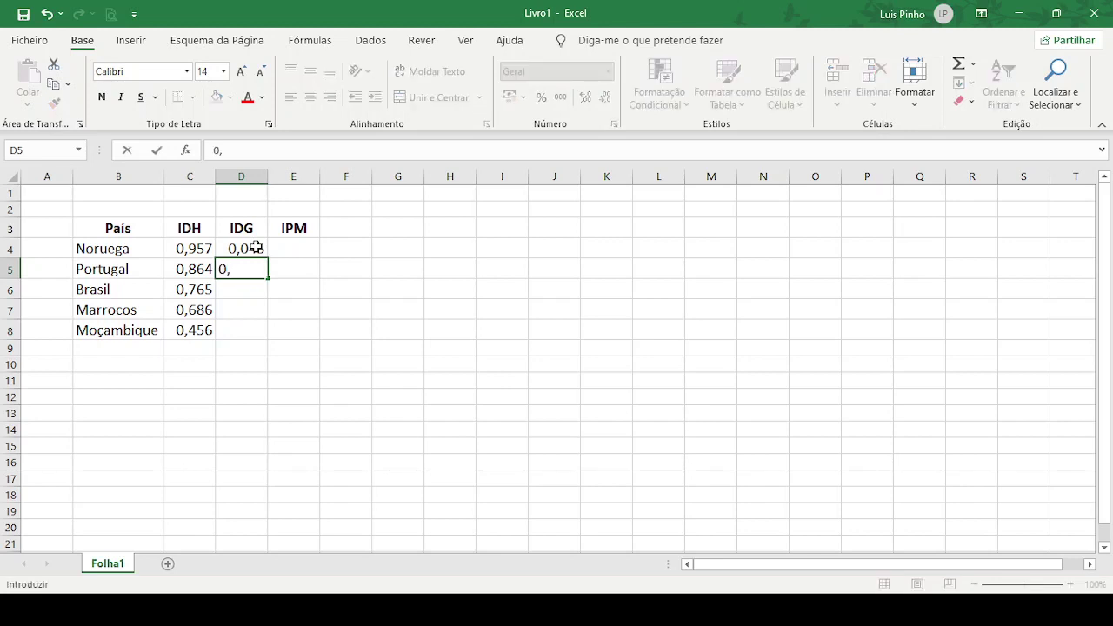
type("075")
key("Return")
type("0,")
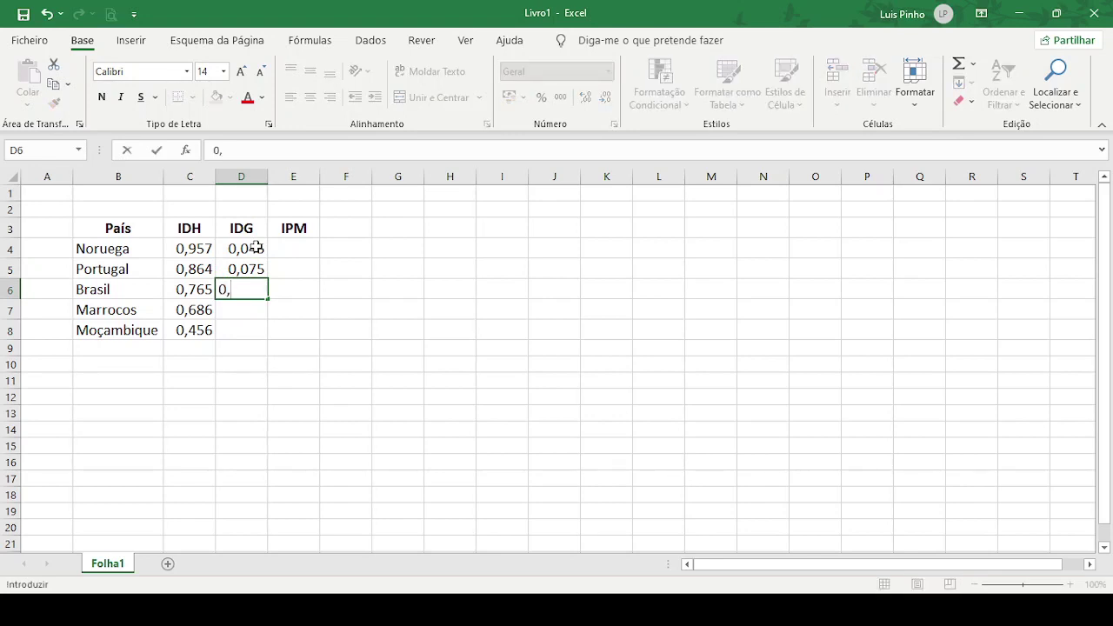
type("408")
key("Return")
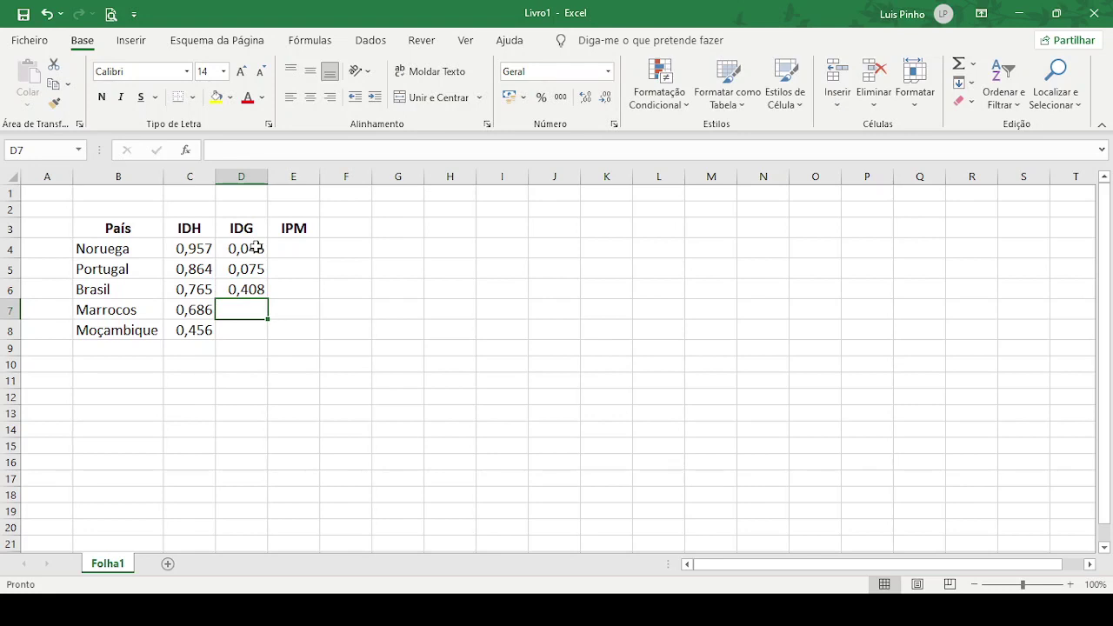
left_click(776, 609)
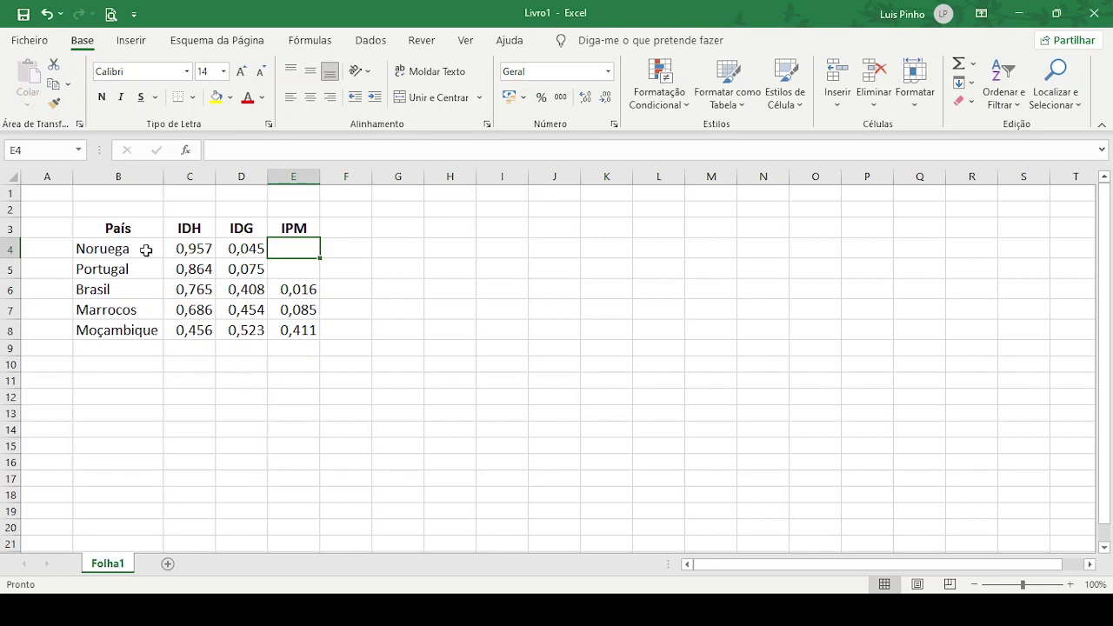
Examine the IPM column, comparing the blank cells of Noruega and Portugal with the values of Brasil, Marrocos and Moçambique.
left_click(288, 264)
left_click(291, 244)
left_click(299, 268)
left_click(301, 247)
left_click(301, 273)
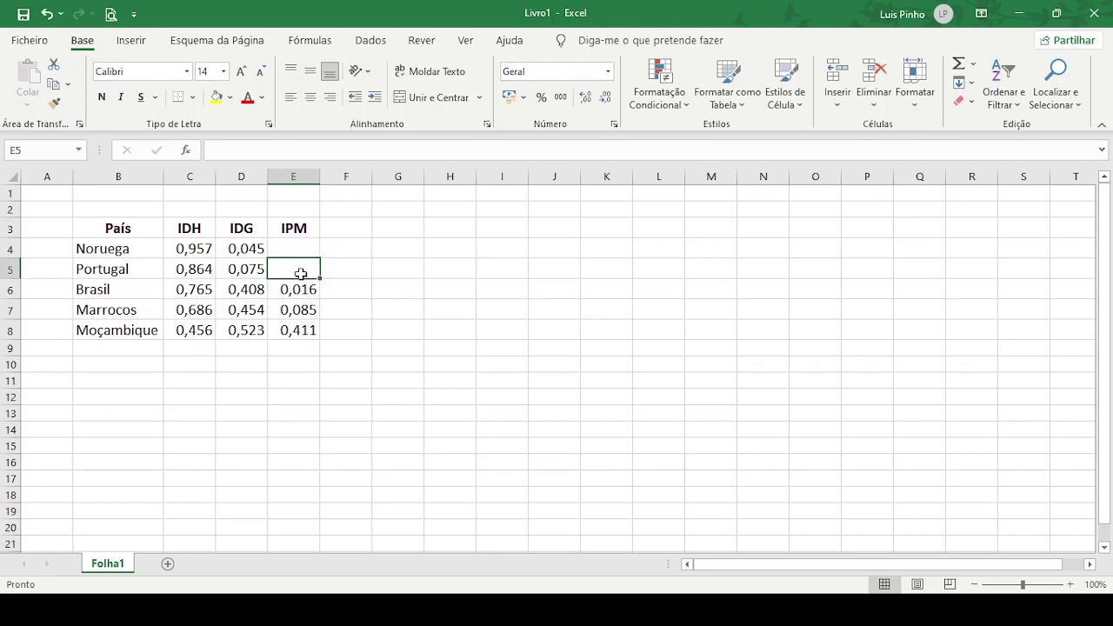
left_click(300, 287)
left_click(152, 285)
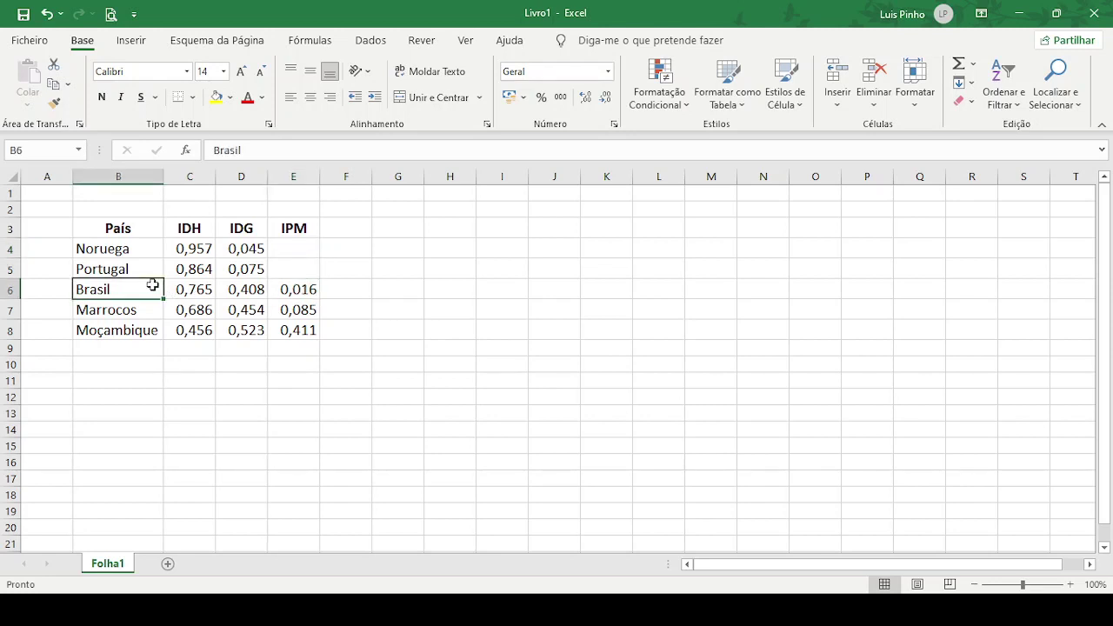
left_click_drag(152, 285, 148, 329)
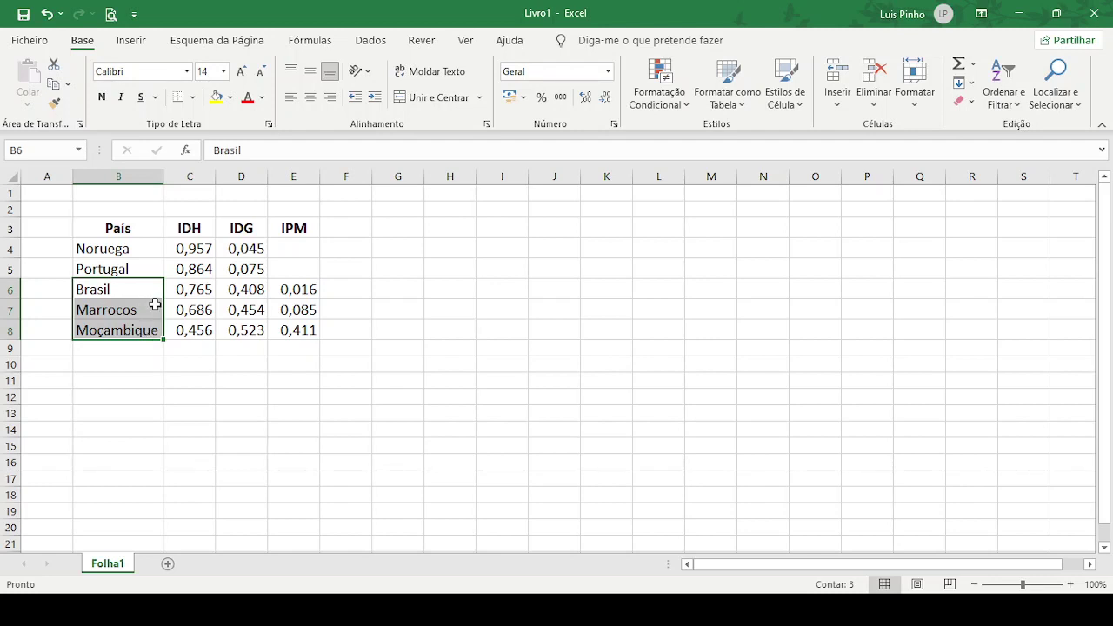
left_click_drag(155, 305, 158, 323)
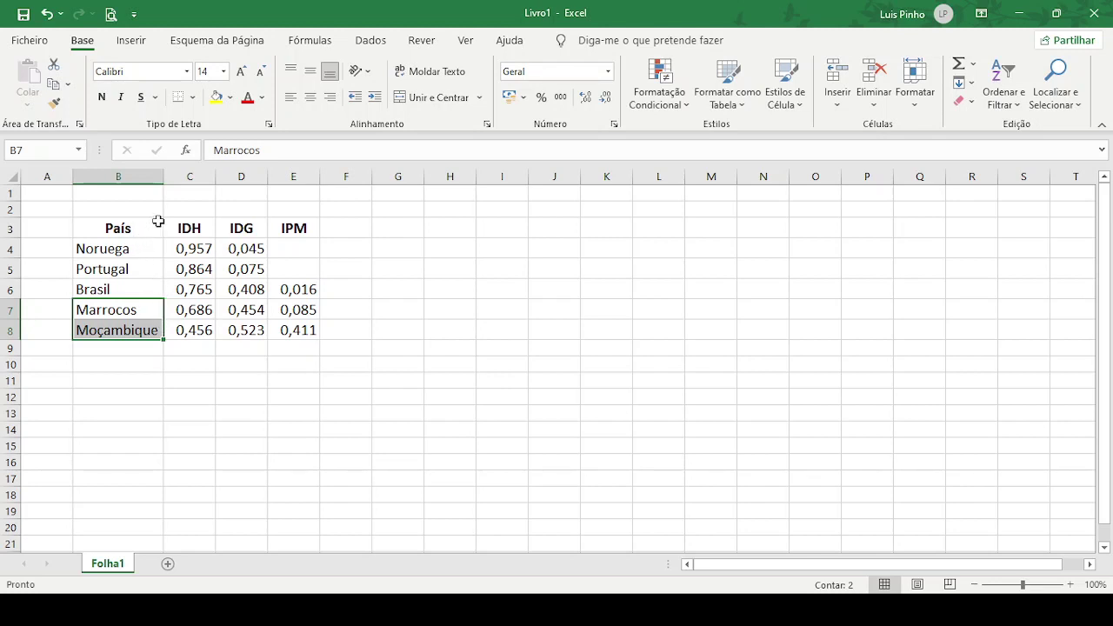
Widen columns C, D and E equally and add an outline border to the header row B3:E3.
left_click_drag(187, 176, 333, 177)
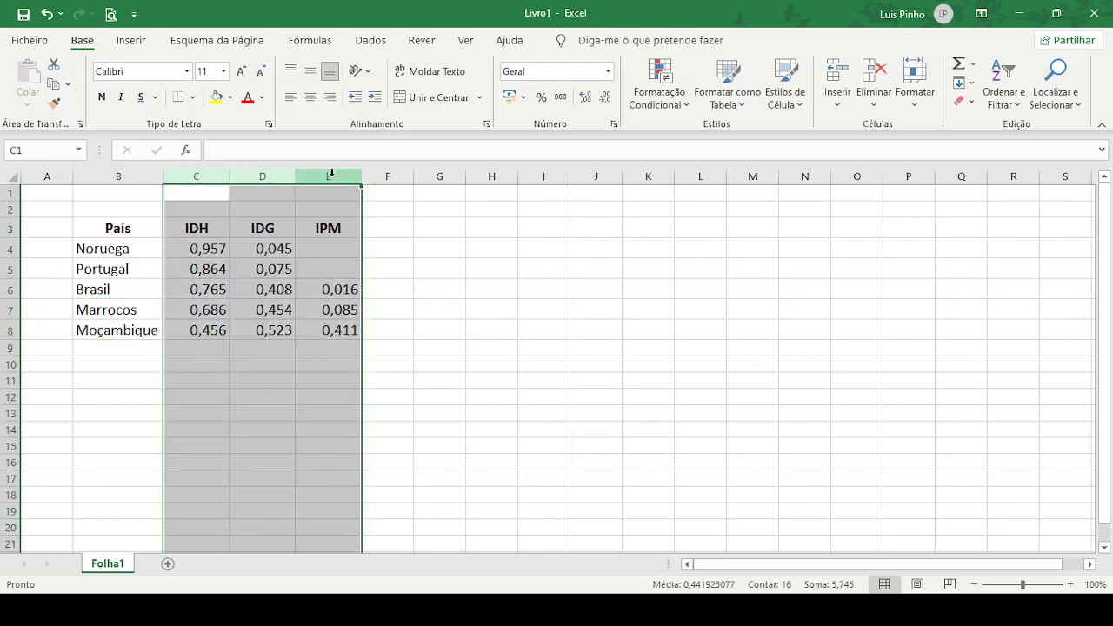
left_click_drag(138, 224, 311, 226)
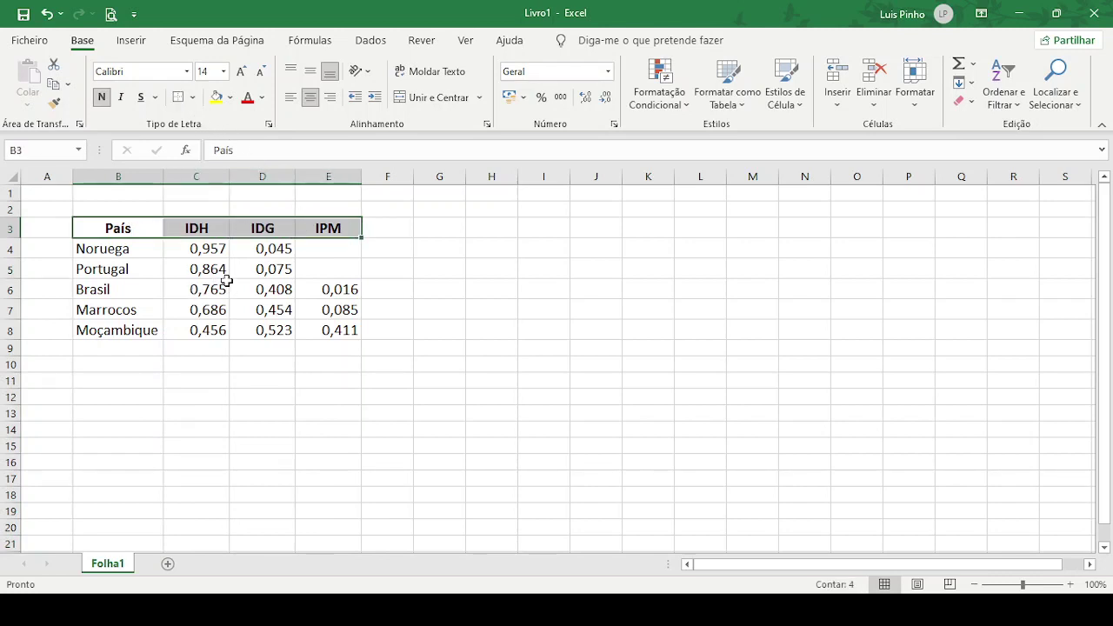
left_click_drag(216, 232, 298, 224)
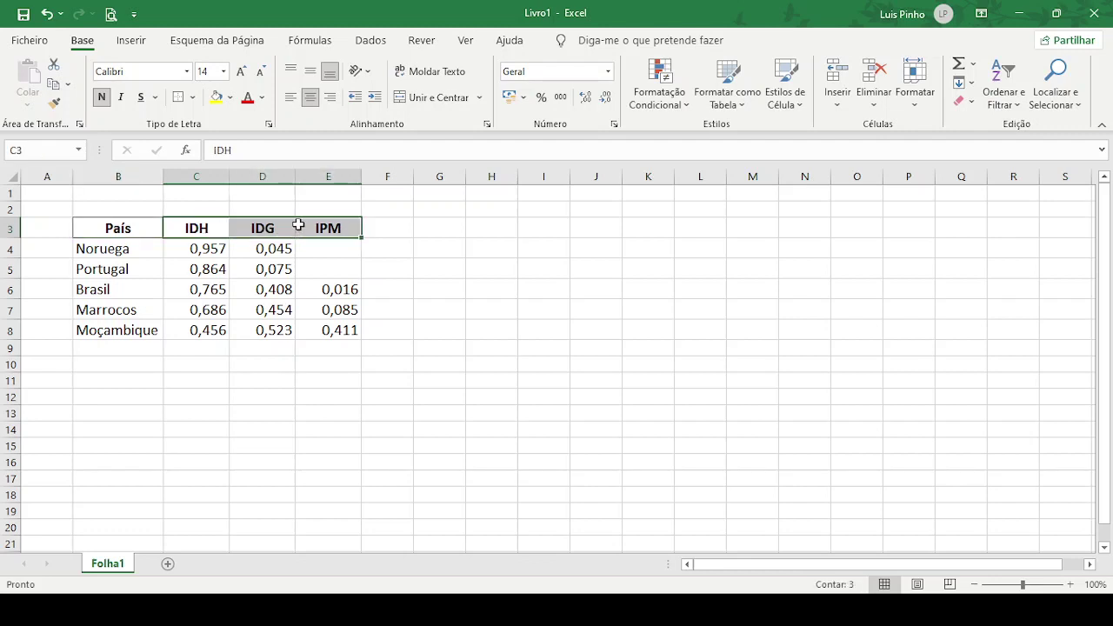
Add solid outlines and dotted inner borders to the headers C3:E3, the countries B4:B8 and the values C4:E8.
left_click(200, 246)
left_click_drag(201, 231, 322, 232)
left_click_drag(114, 249, 118, 329)
left_click_drag(204, 245, 325, 331)
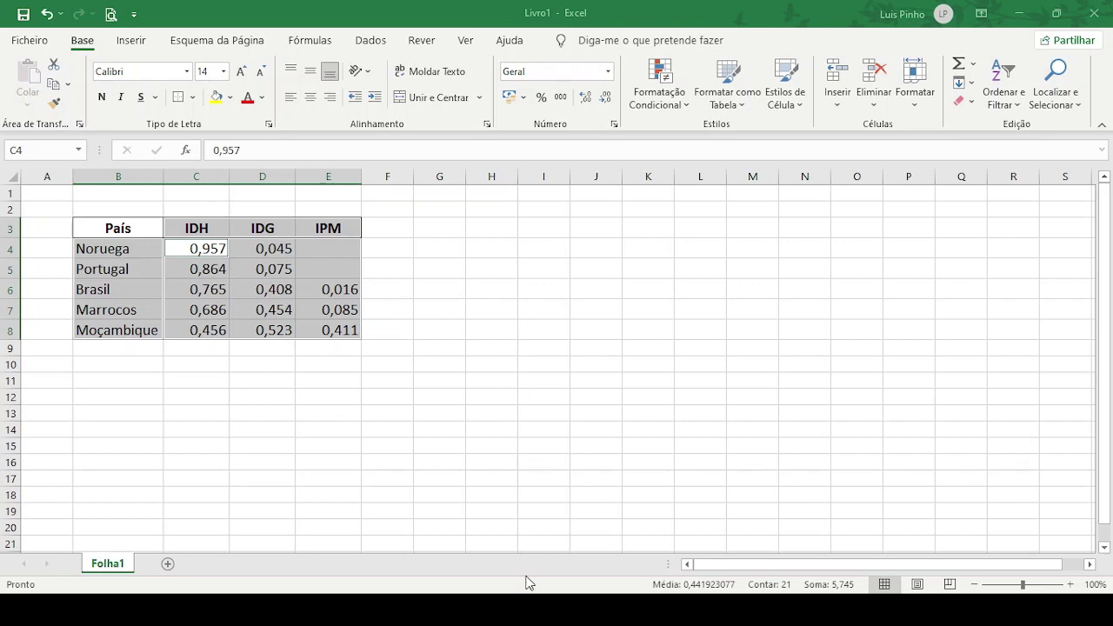
left_click(467, 384)
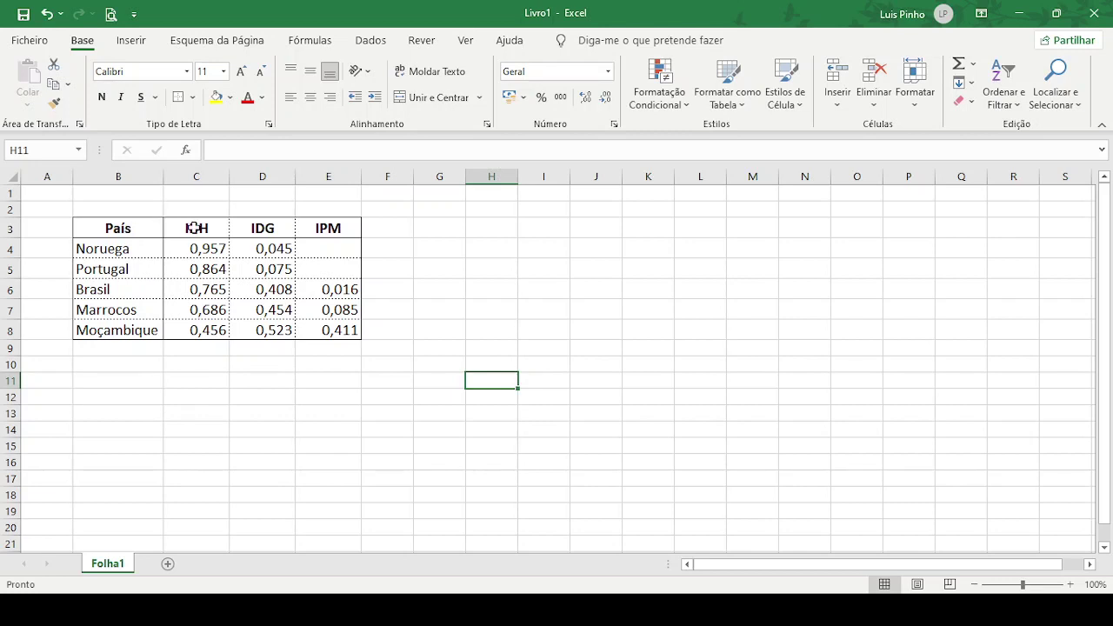
Insert a column chart of IDH by country from B3:C8 and place it beside the table, starting around G3.
left_click_drag(144, 219, 198, 329)
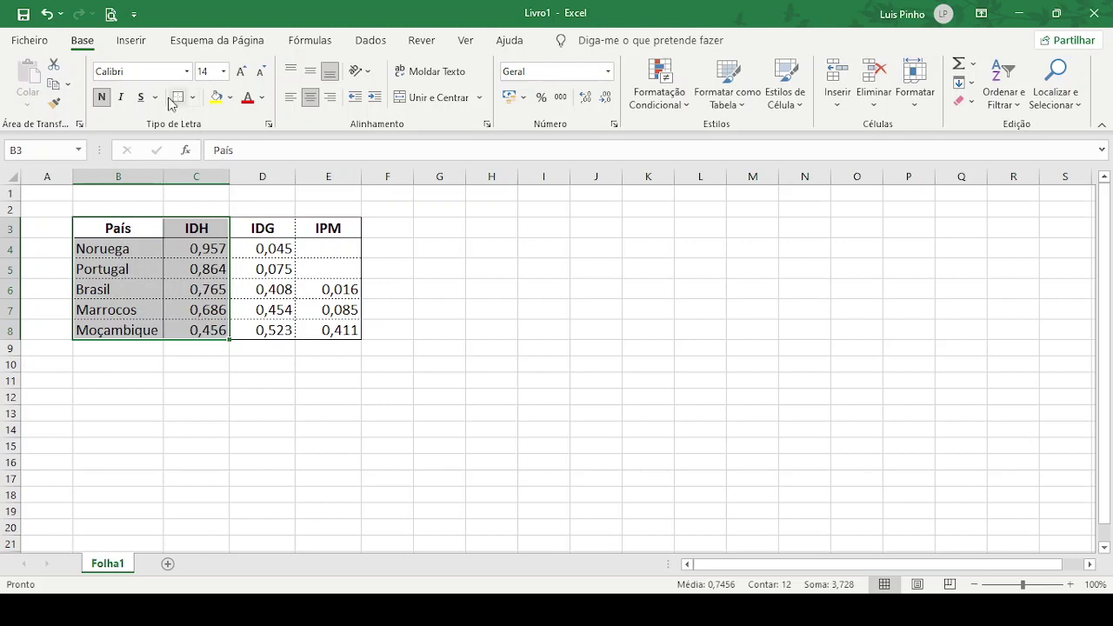
left_click(131, 41)
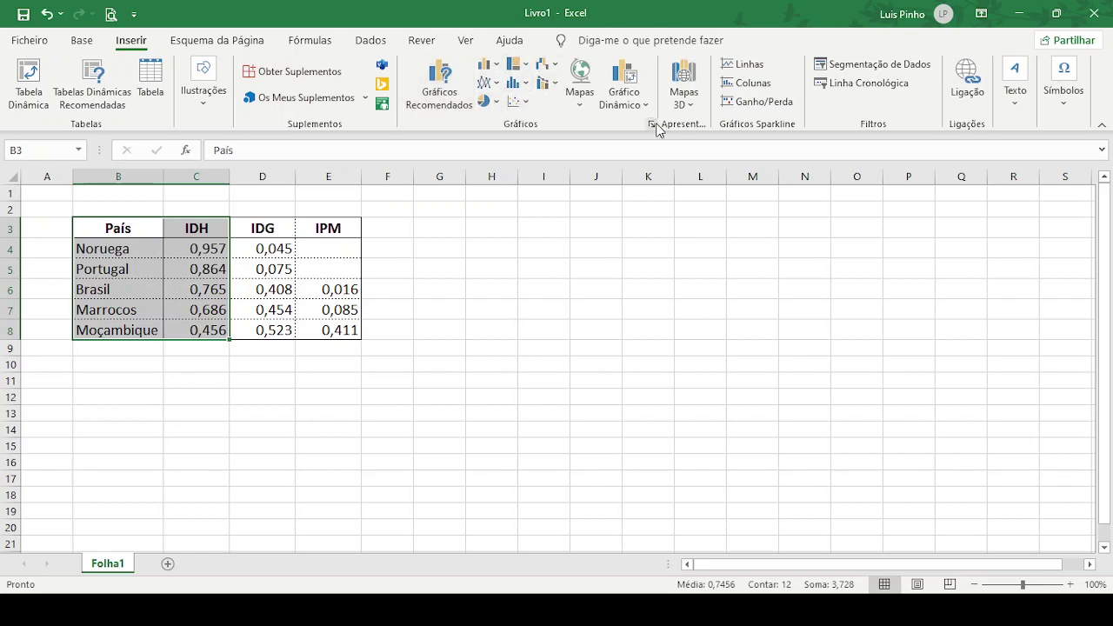
left_click(444, 83)
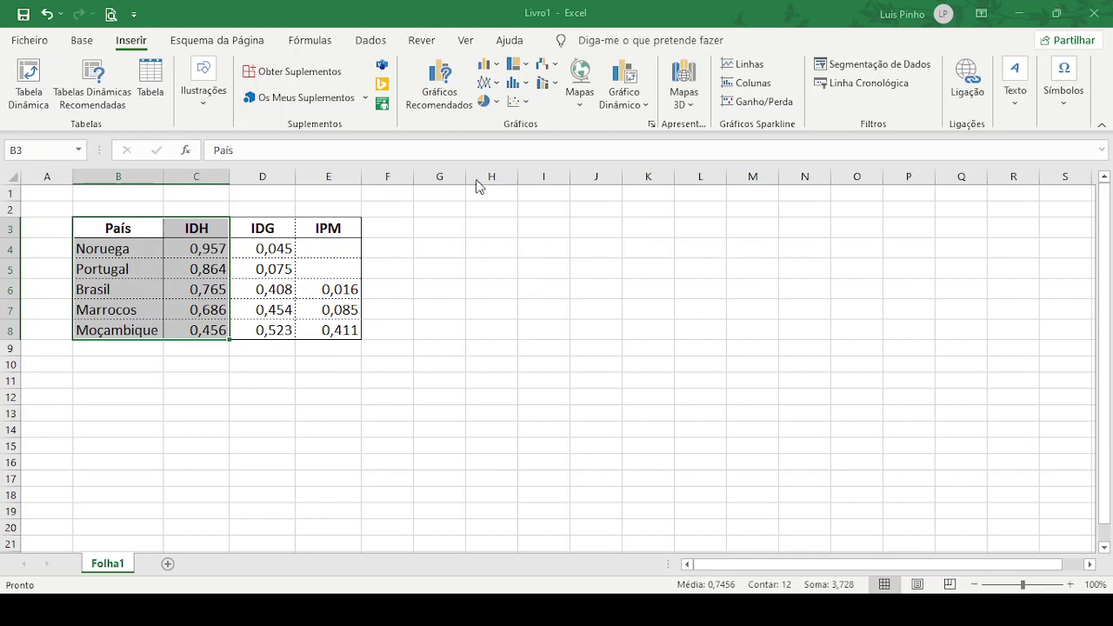
key("alt+F1")
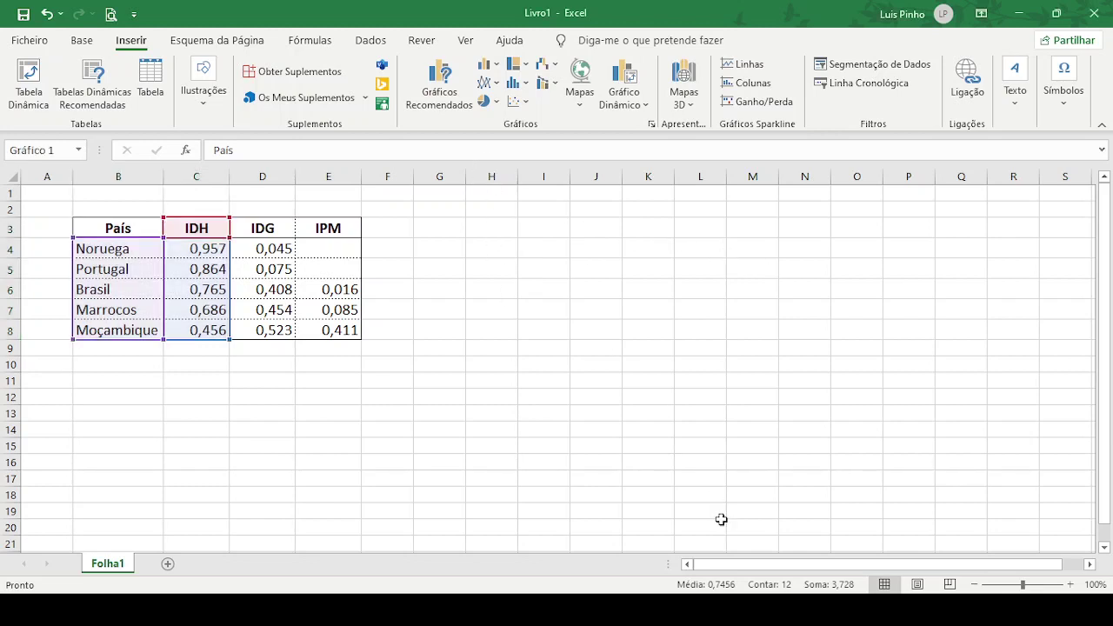
left_click_drag(640, 276, 699, 258)
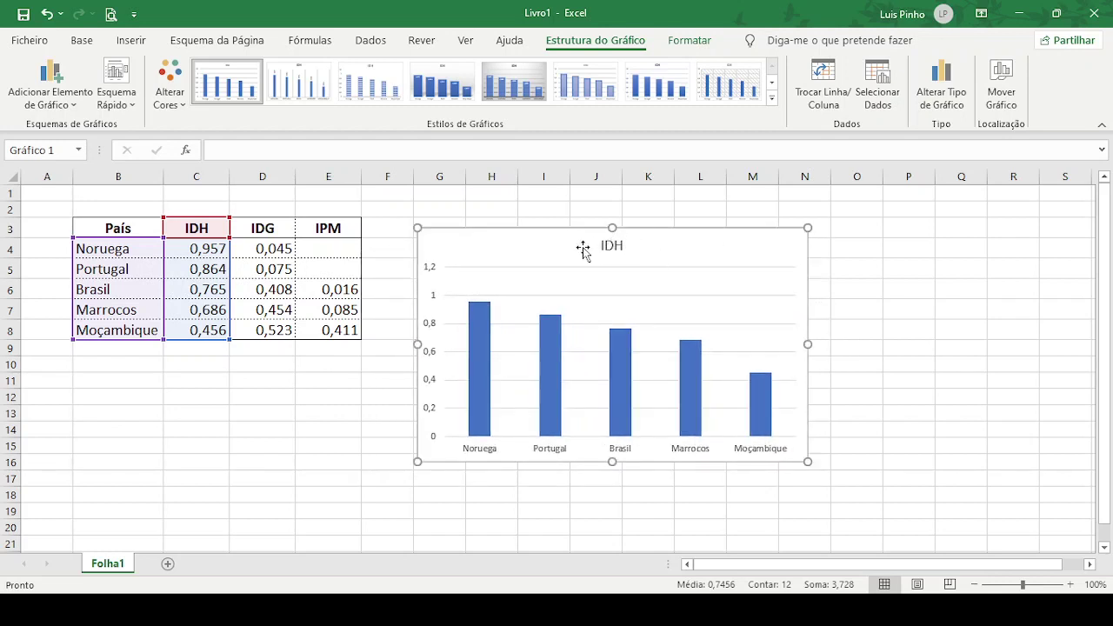
Set the maximum limit of the IDH chart's vertical axis to 1,0 and close the axis formatting options.
left_click(614, 248)
left_click(493, 453)
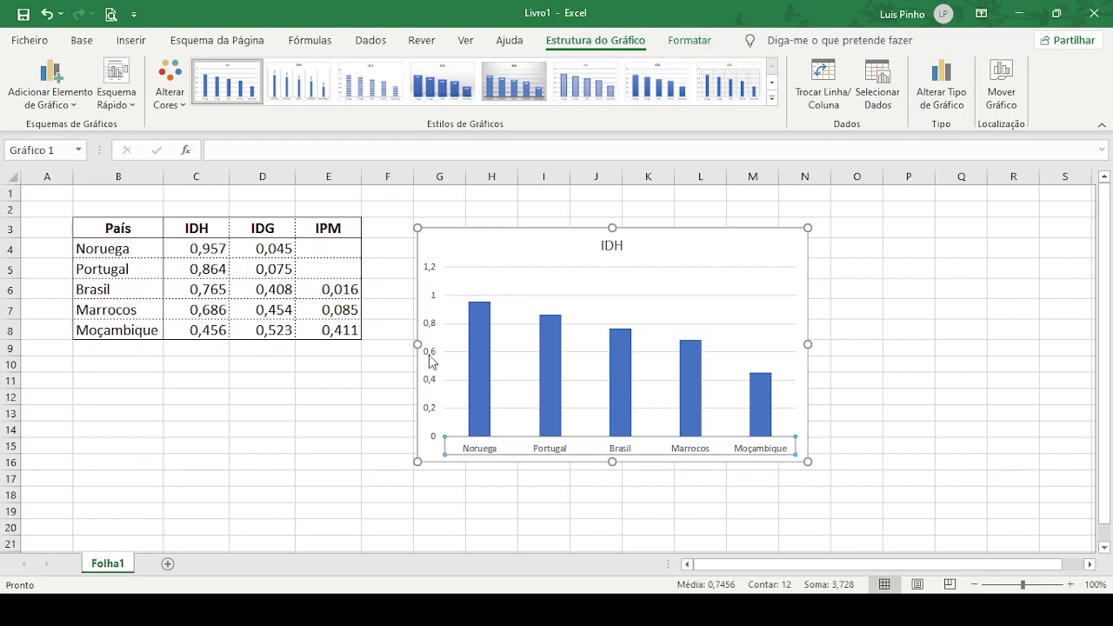
left_click(432, 273)
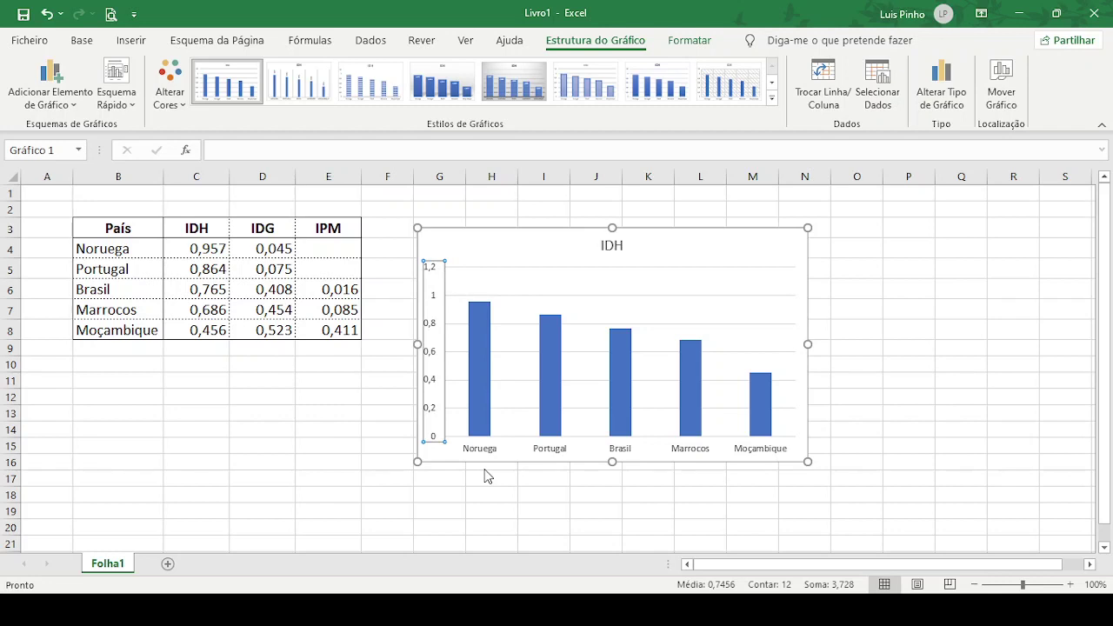
key("ctrl+1")
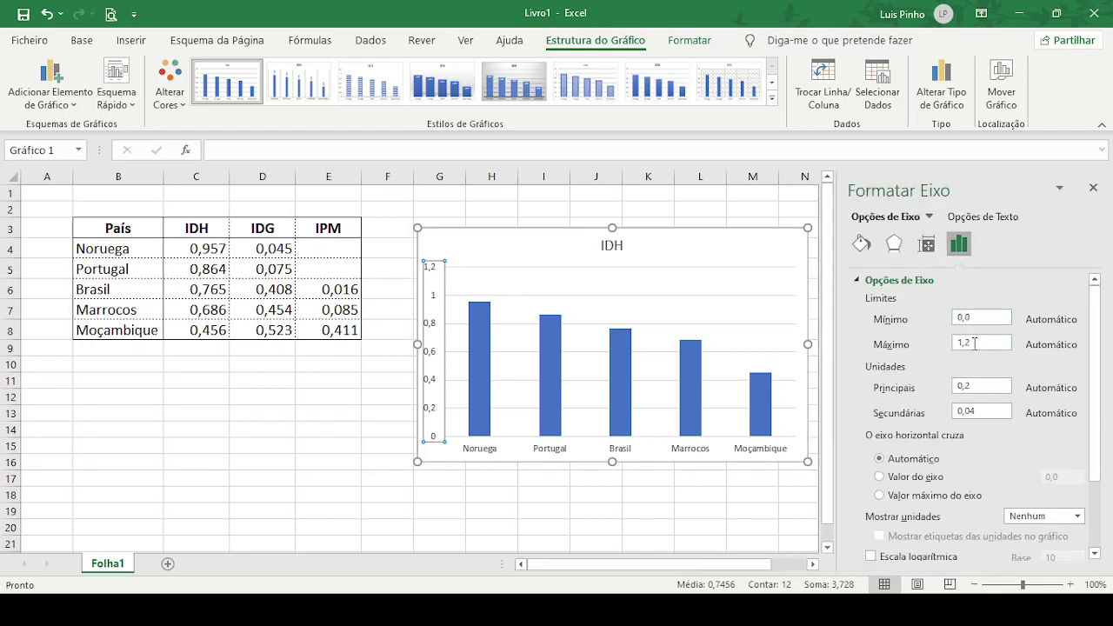
left_click(975, 344)
left_click(993, 386)
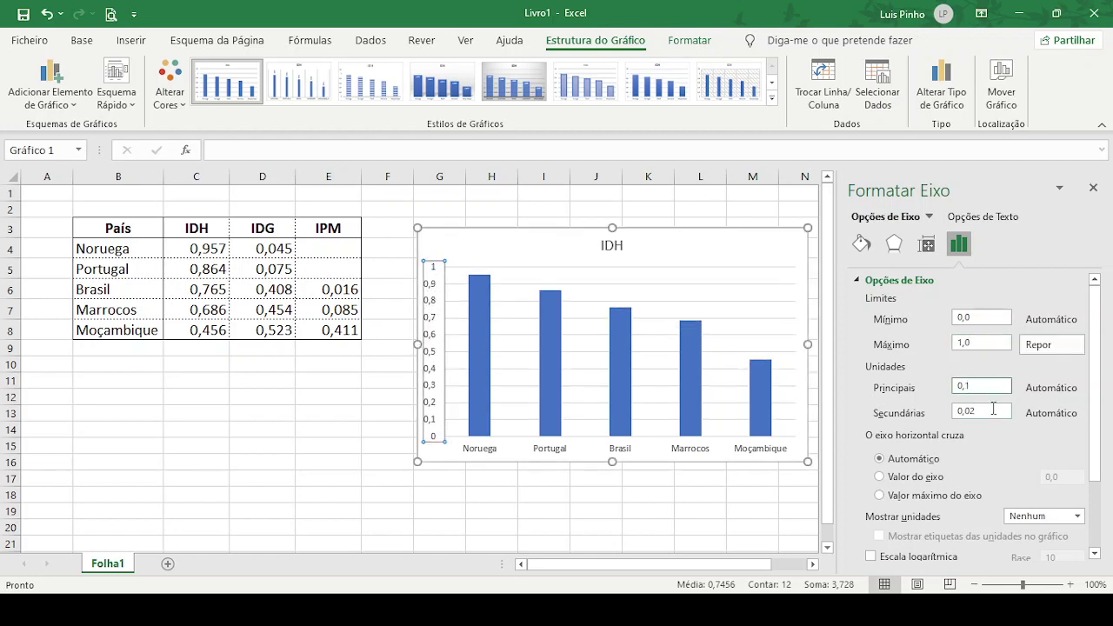
left_click(1093, 188)
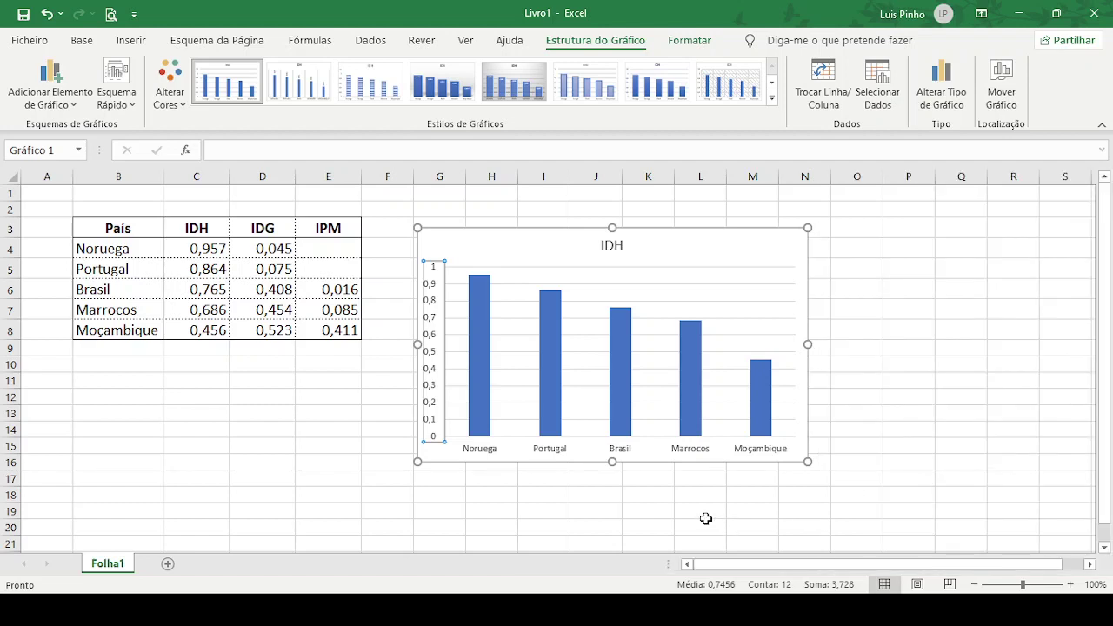
Fill only the Moçambique column of the IDH chart with solid green.
left_click(628, 387)
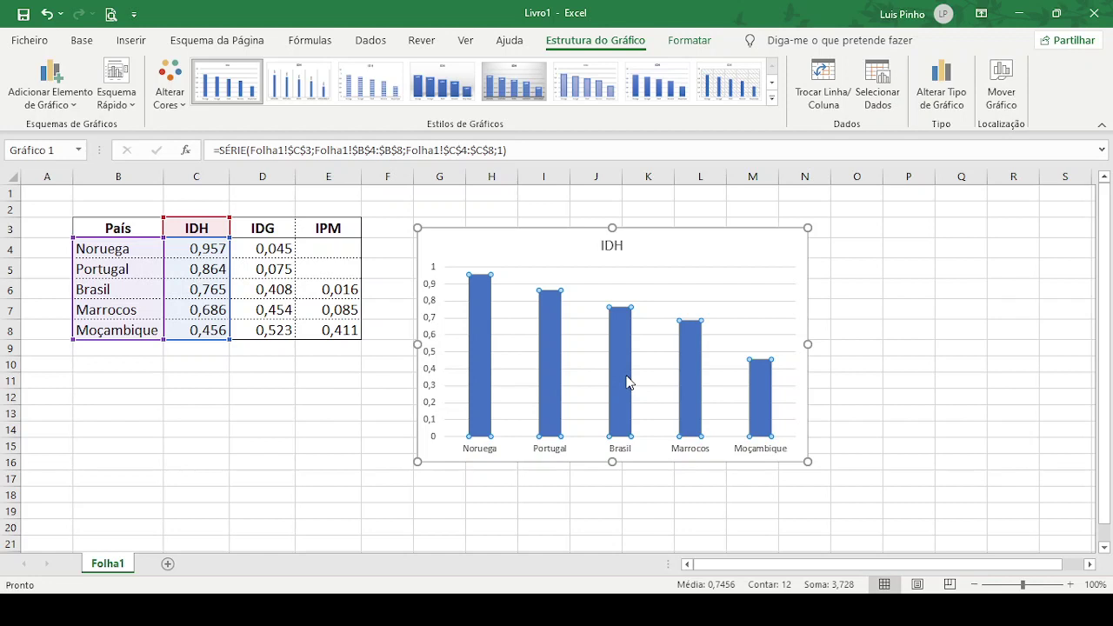
double_click(628, 383)
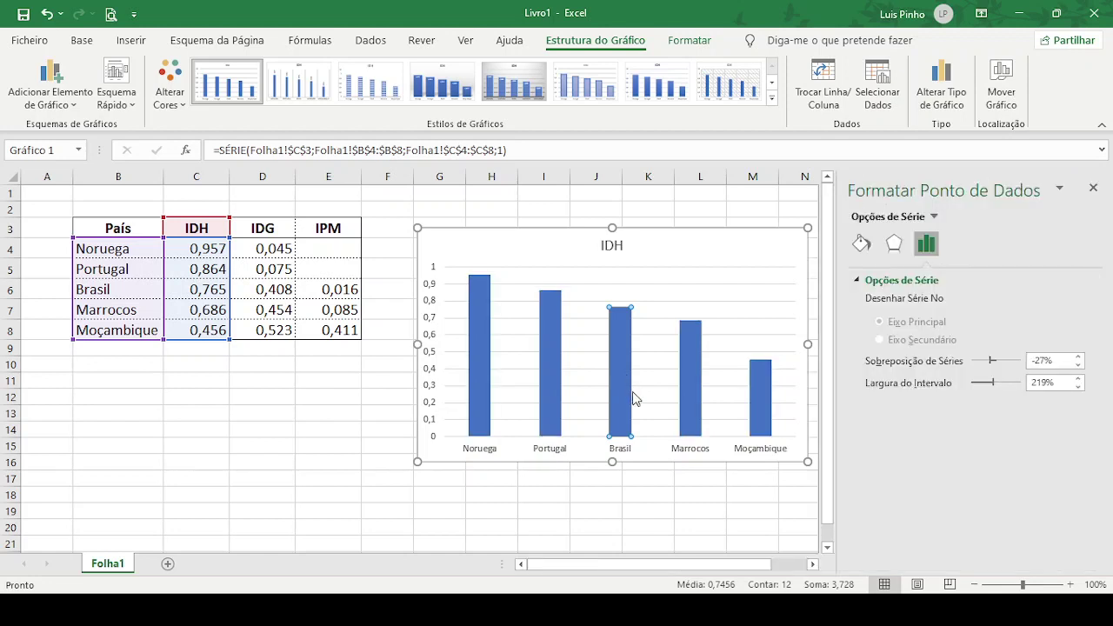
left_click(683, 396)
left_click(758, 415)
left_click(861, 247)
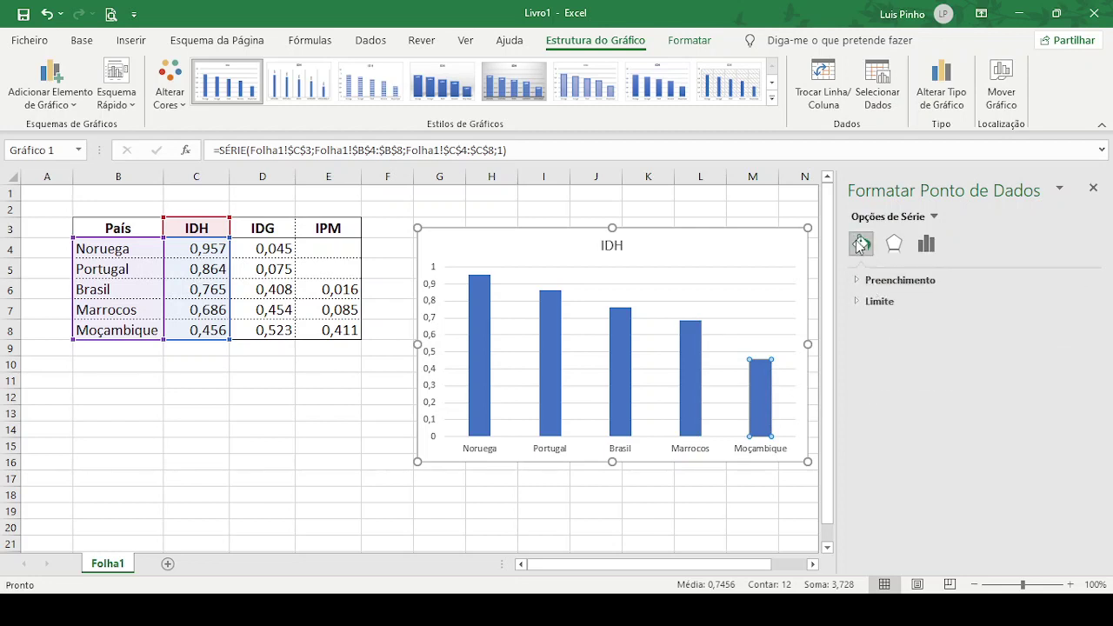
left_click(880, 282)
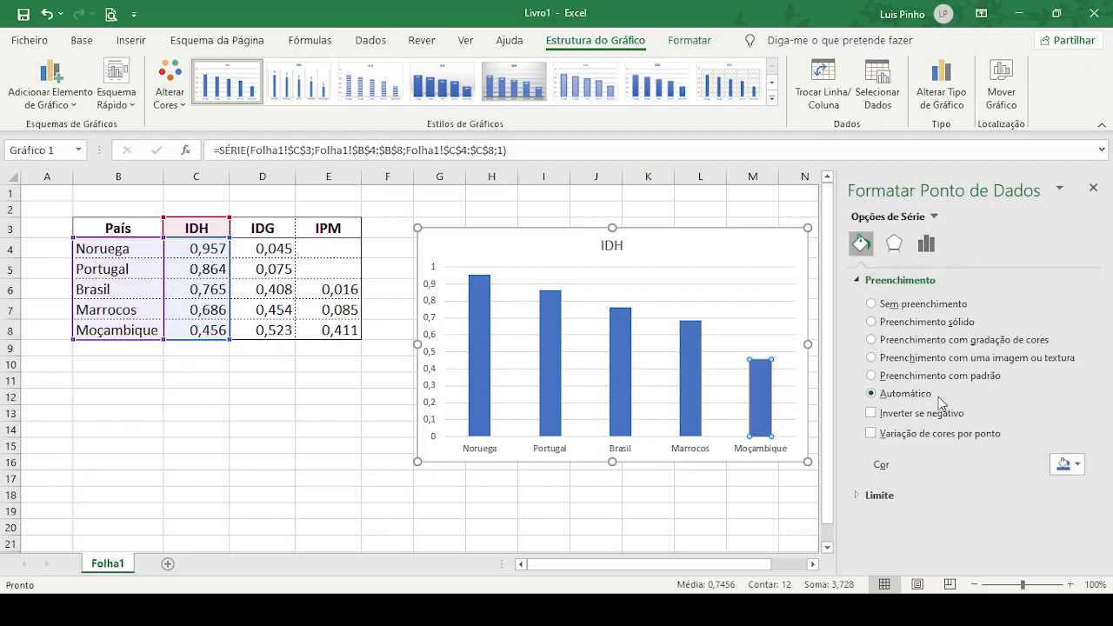
left_click(1077, 467)
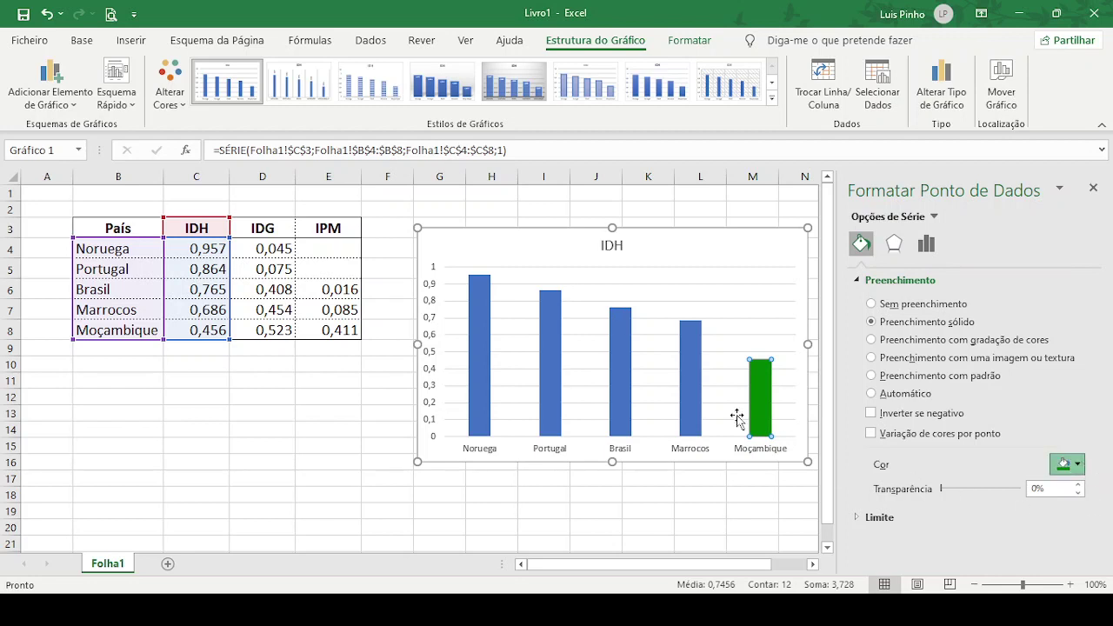
Fill the whole IDH column series with the same solid green and close the formatting options.
left_click(698, 407)
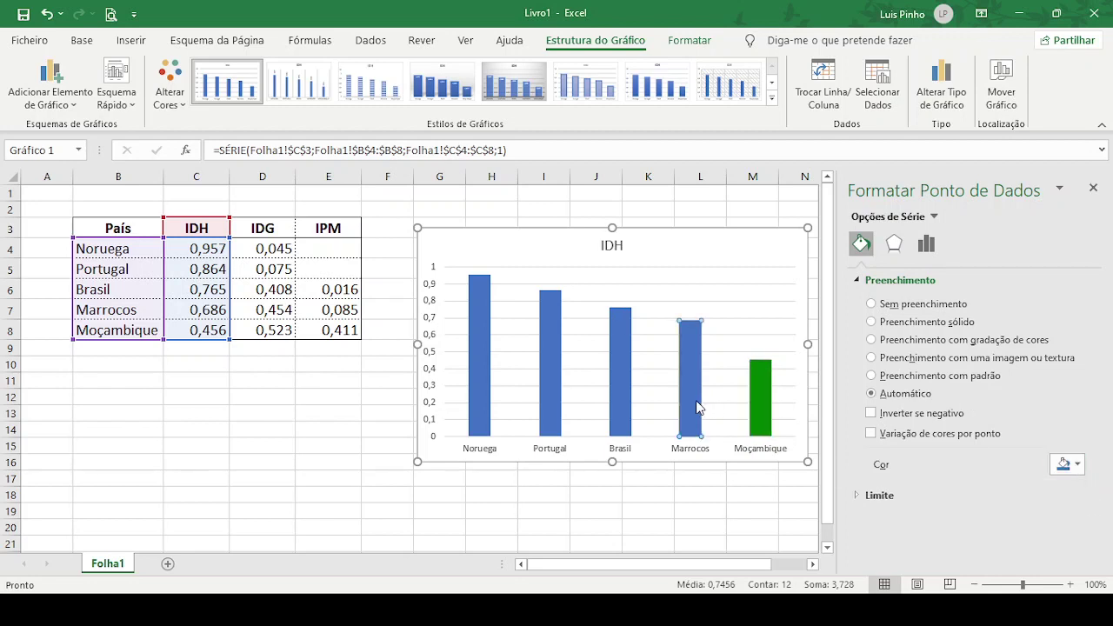
key("Escape")
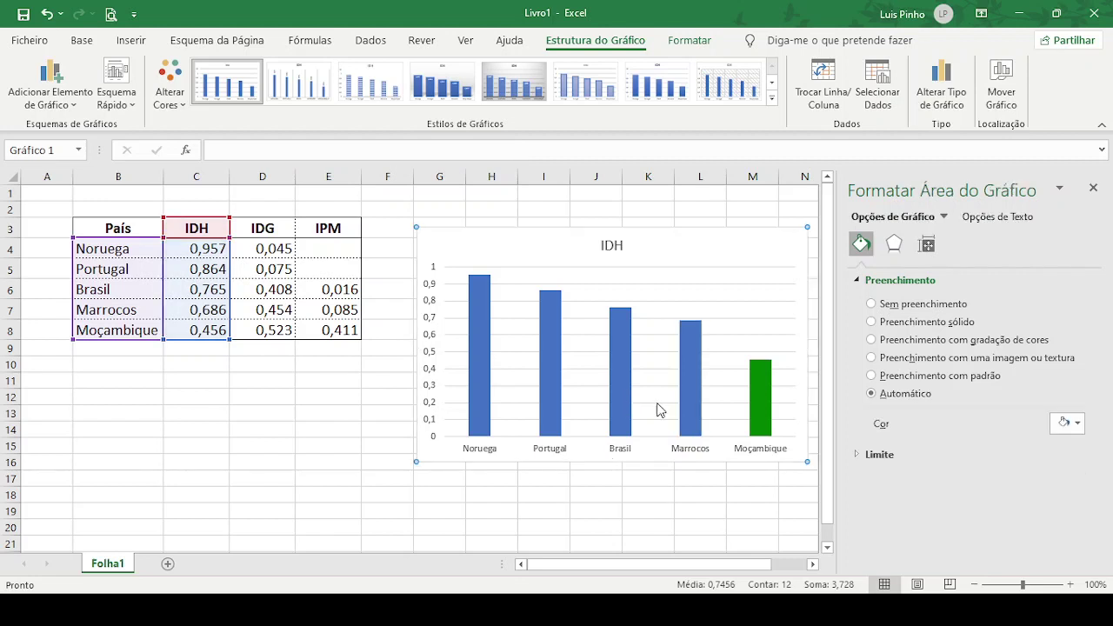
left_click(691, 404)
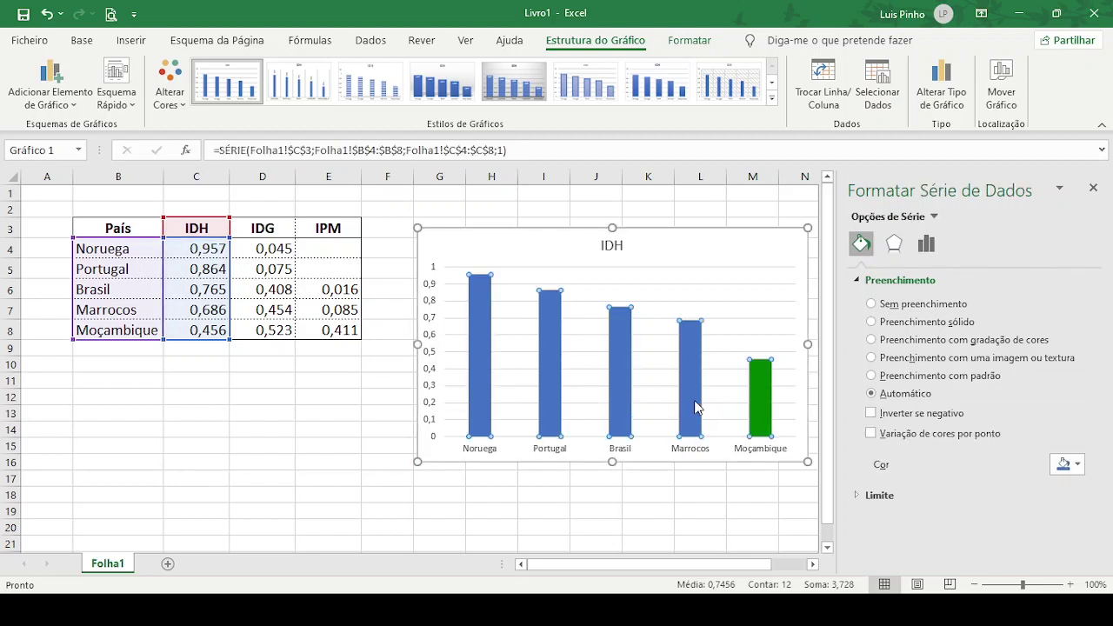
left_click(695, 407)
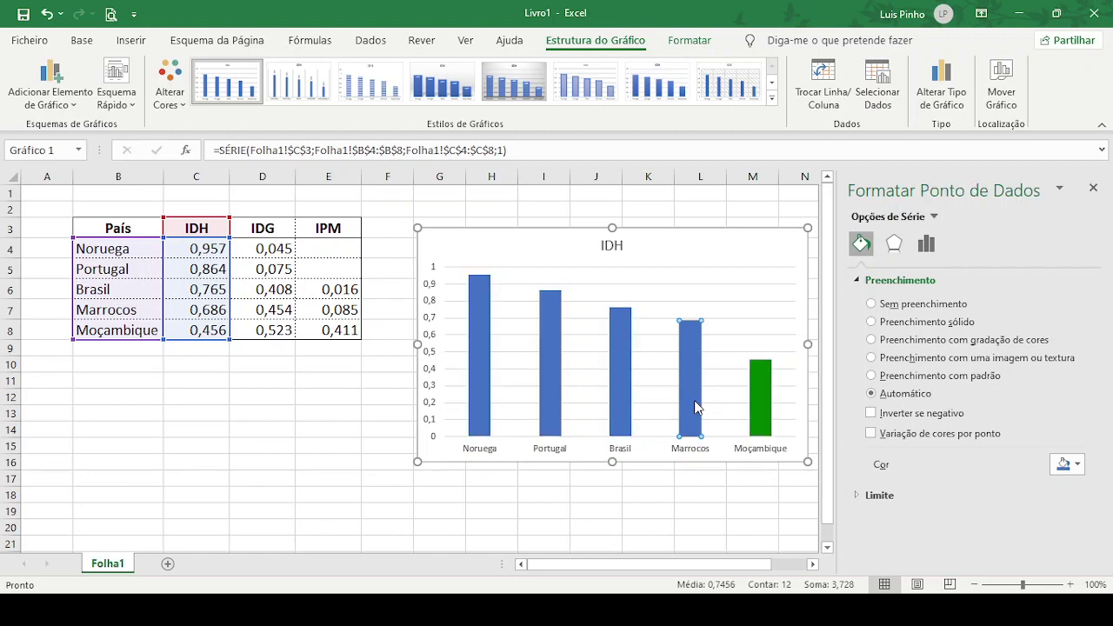
left_click(760, 414)
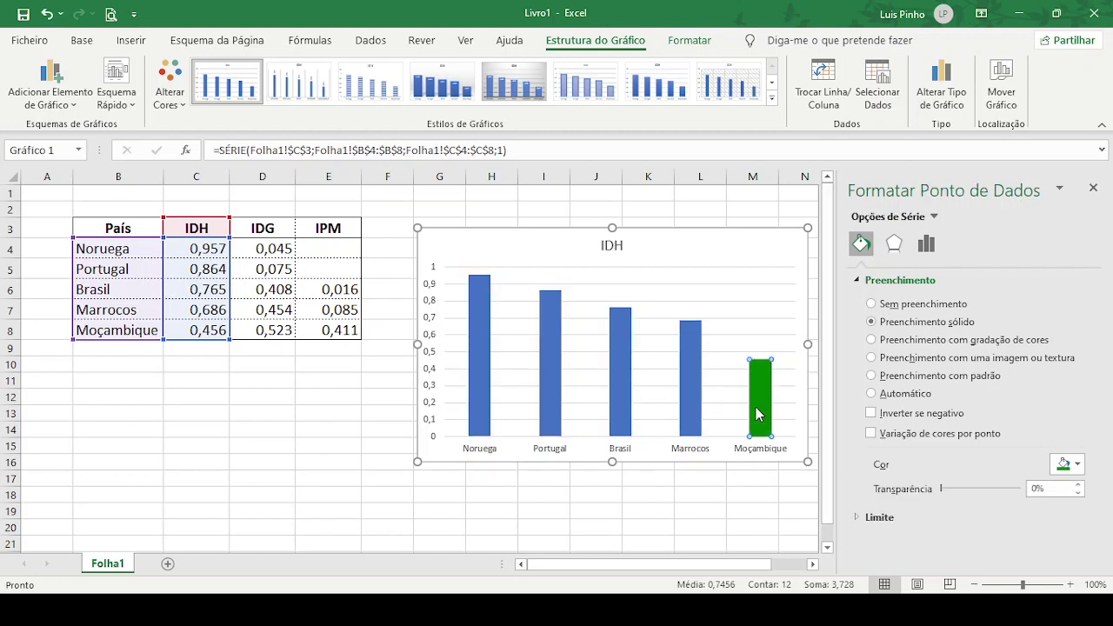
left_click(704, 404)
left_click(627, 398)
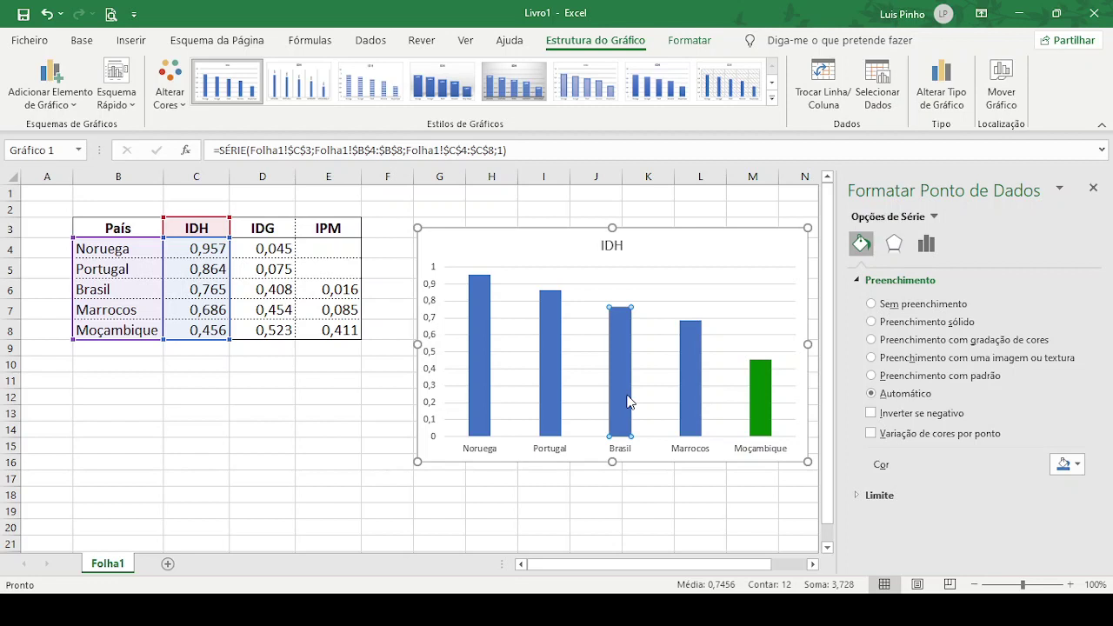
left_click(698, 392)
left_click(696, 398)
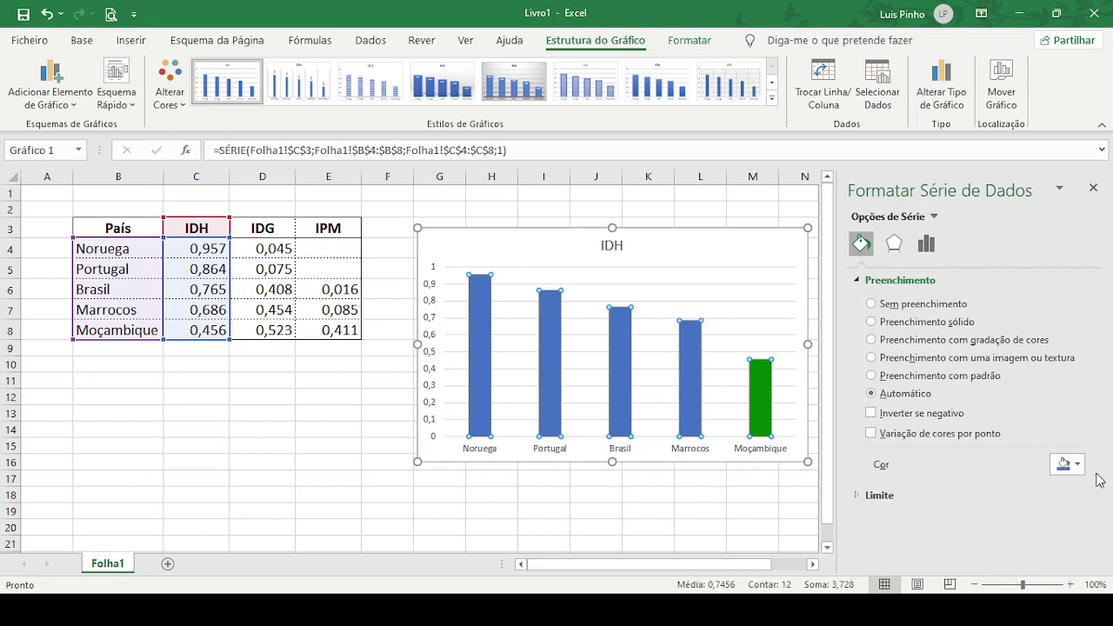
left_click(1068, 464)
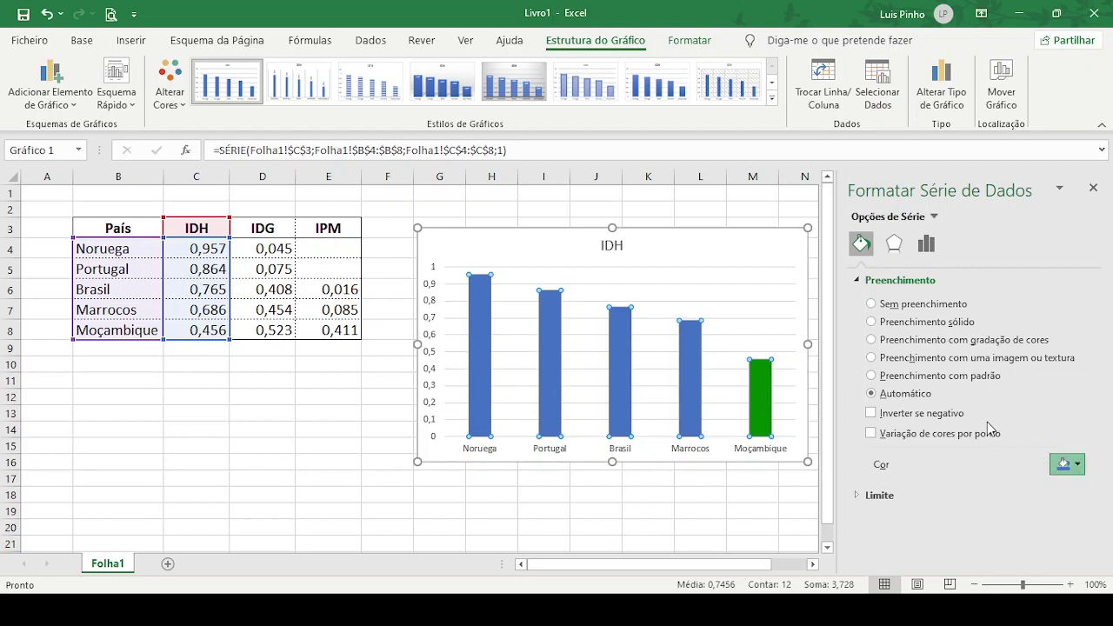
left_click(773, 497)
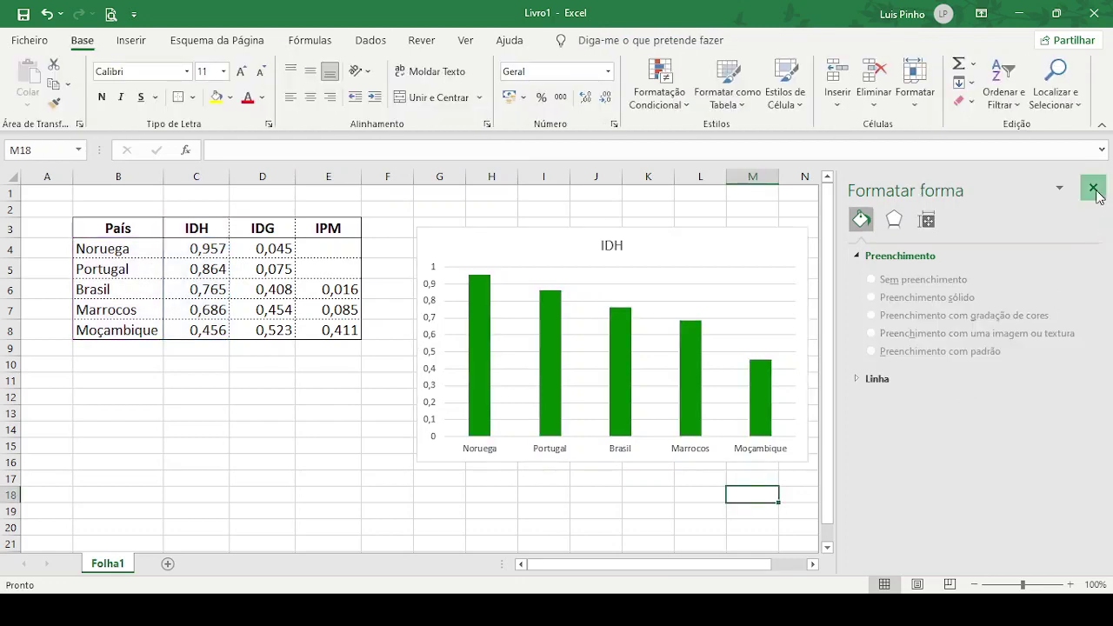
left_click(1093, 188)
Move the IDH chart to start near L1 and shrink it to end around R9.
left_click(701, 260)
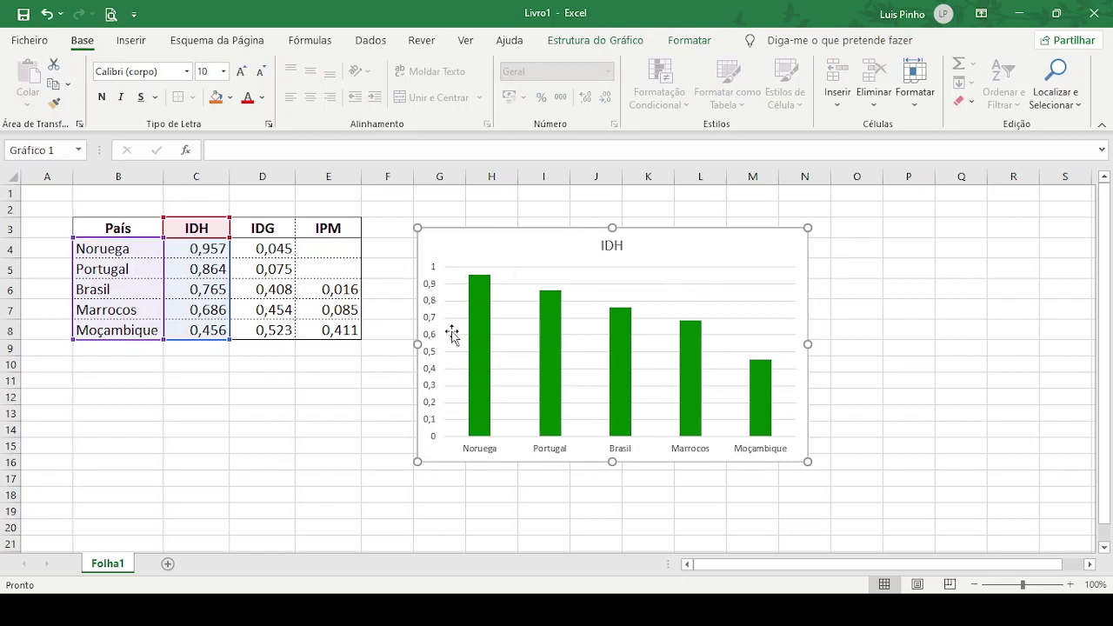
left_click_drag(478, 239, 746, 201)
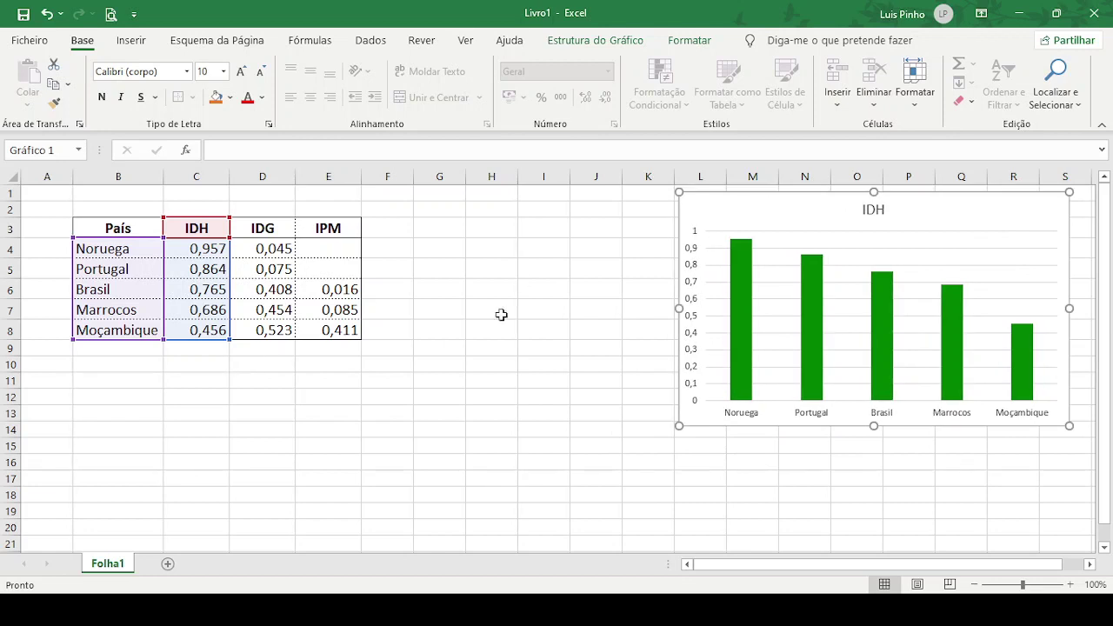
left_click(1022, 387)
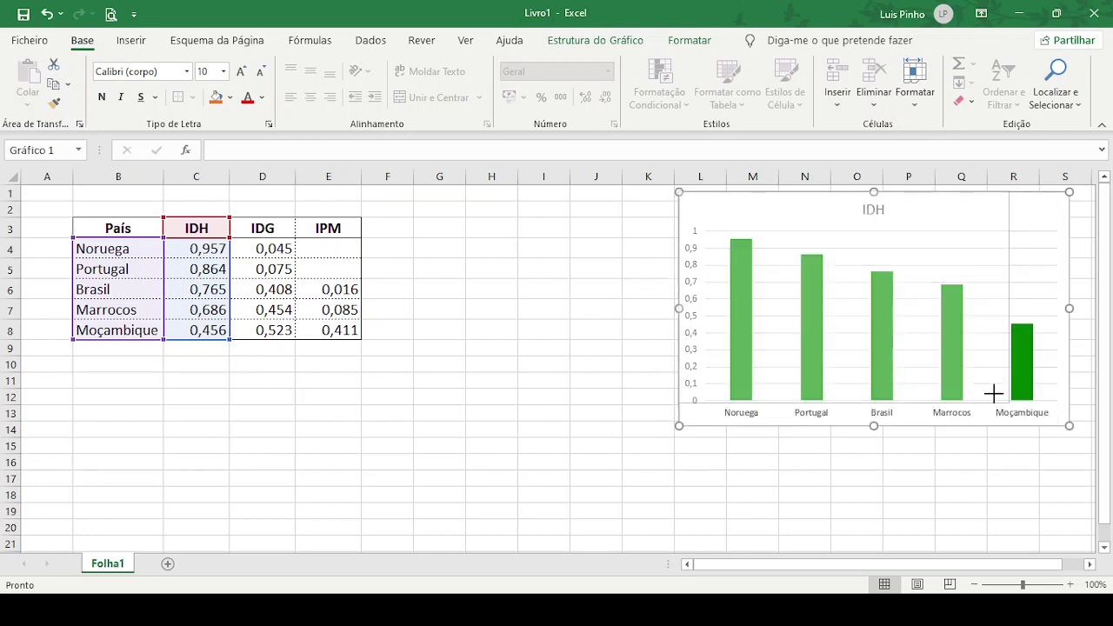
left_click_drag(994, 394, 1008, 354)
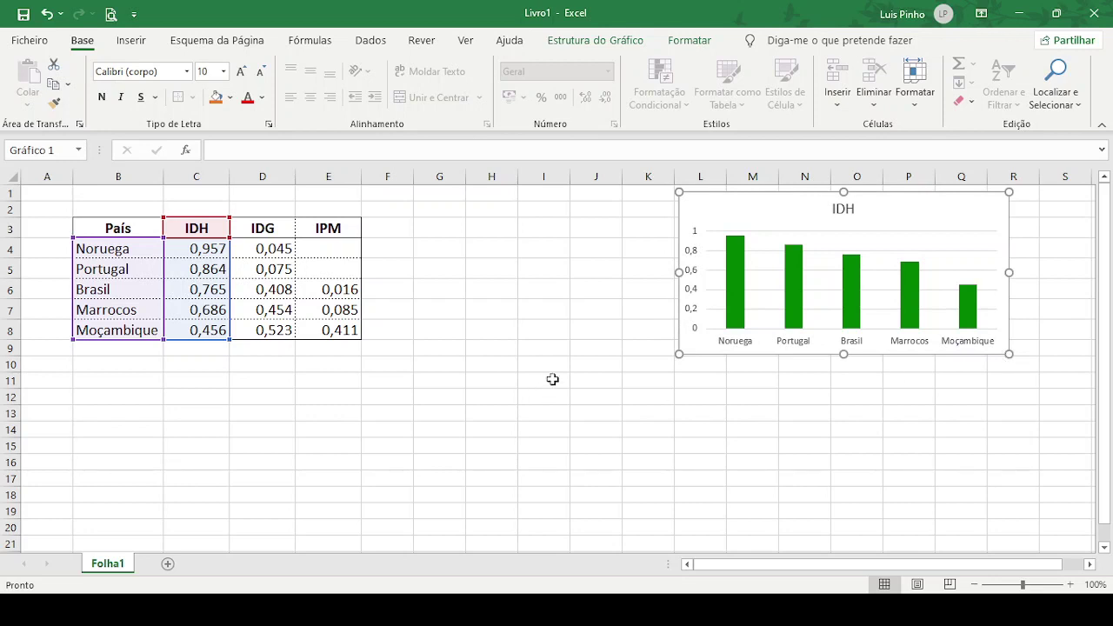
key("Escape")
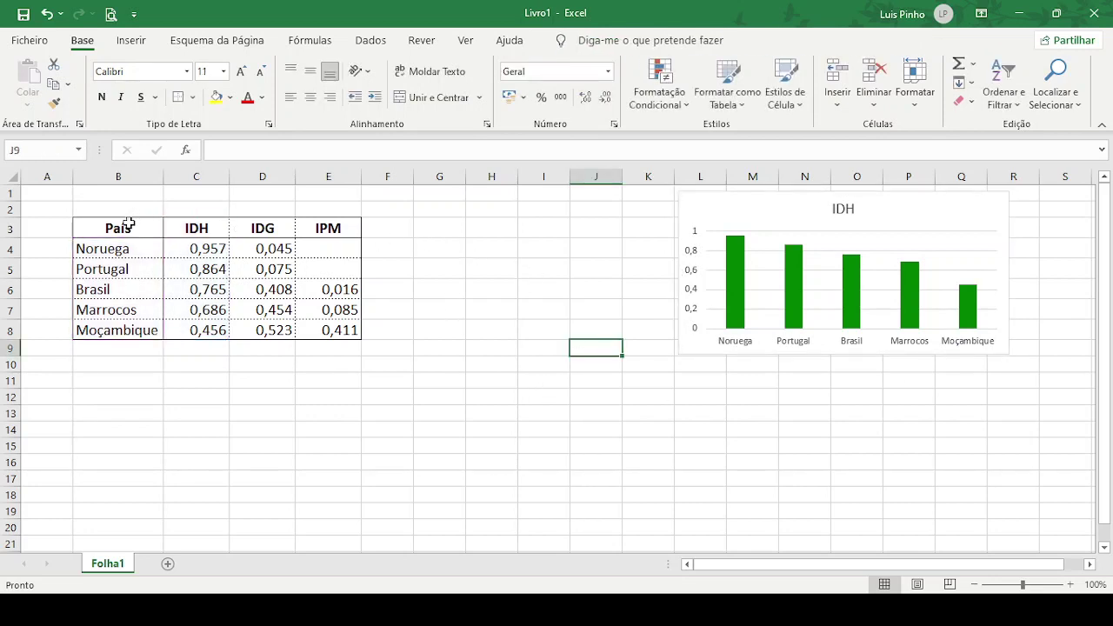
Insert a clustered column chart of IDH, IDG and IPM by country from B3:E8.
left_click_drag(128, 223, 328, 325)
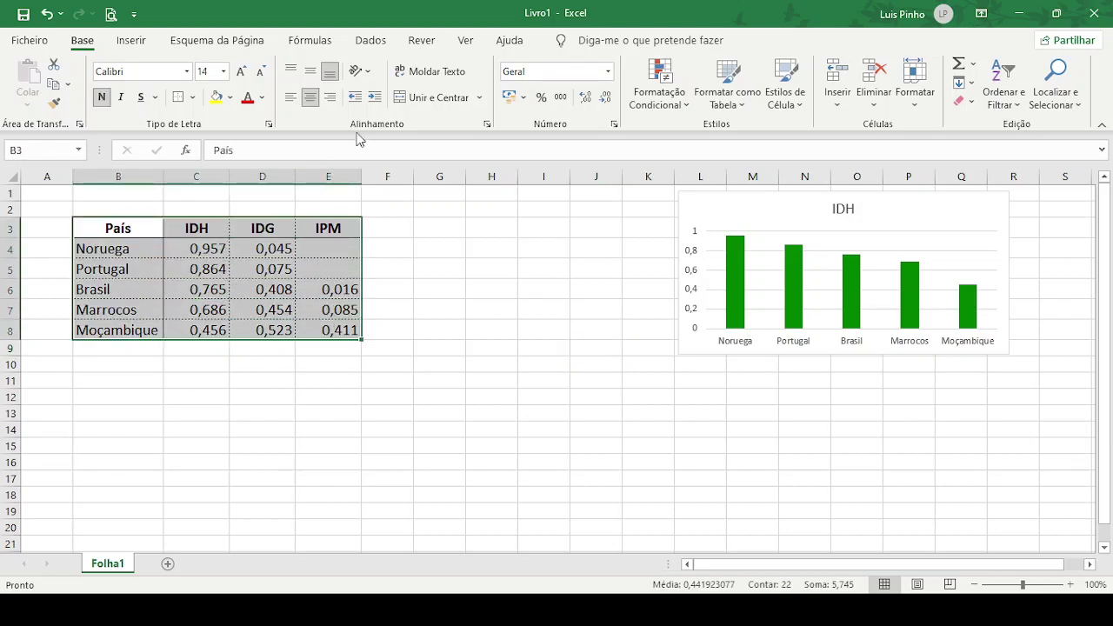
left_click(130, 40)
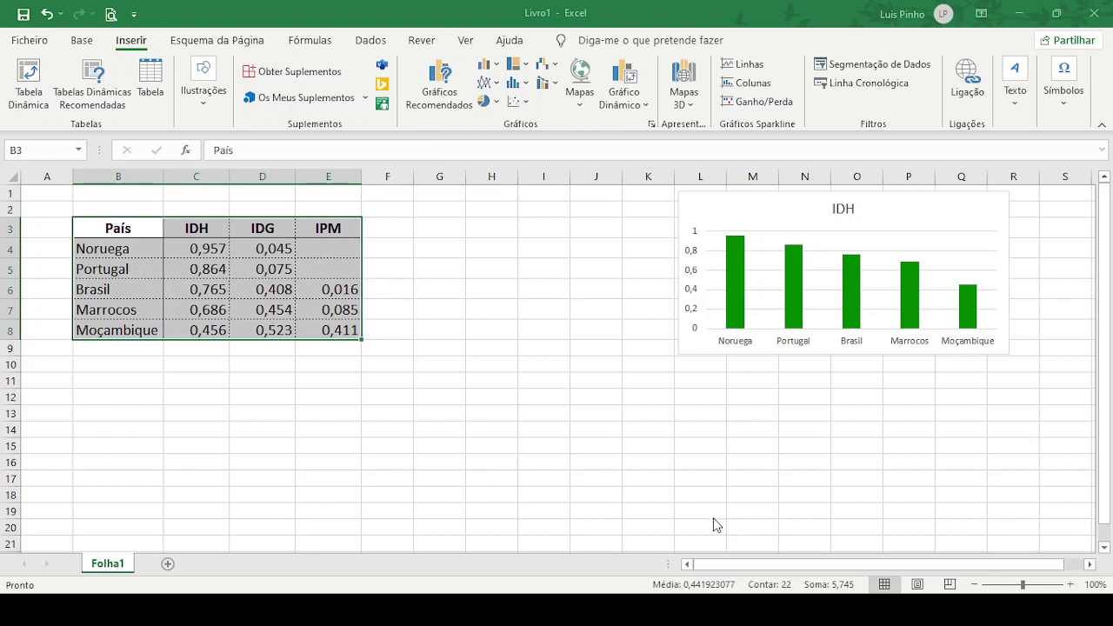
key("alt+F1")
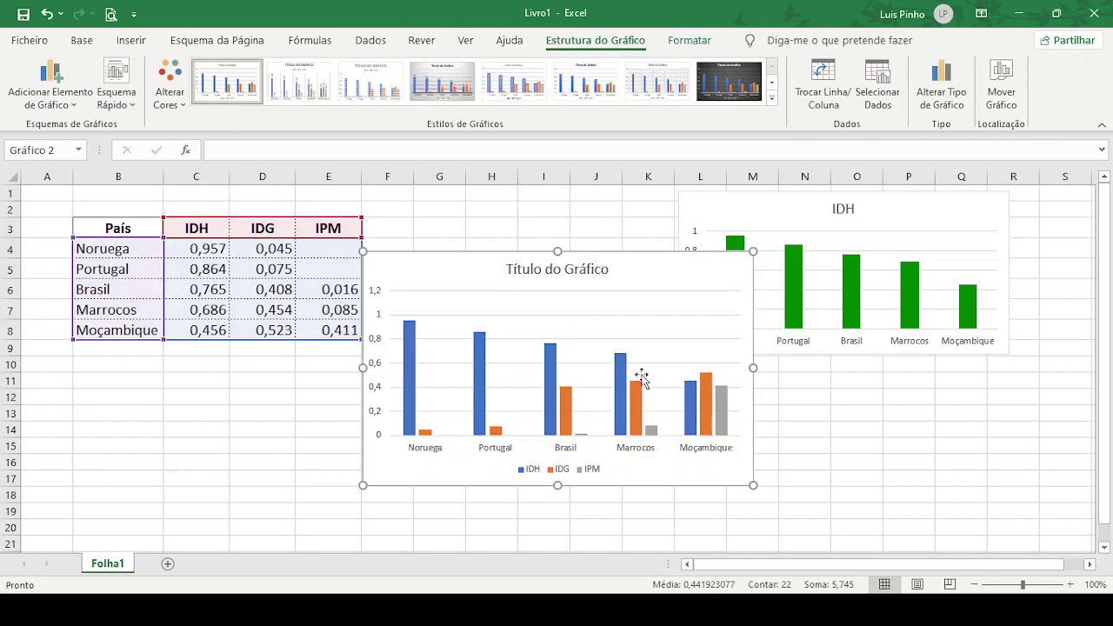
Replace the new chart's placeholder title with "Indicadores do Desenvolvimento".
left_click(591, 272)
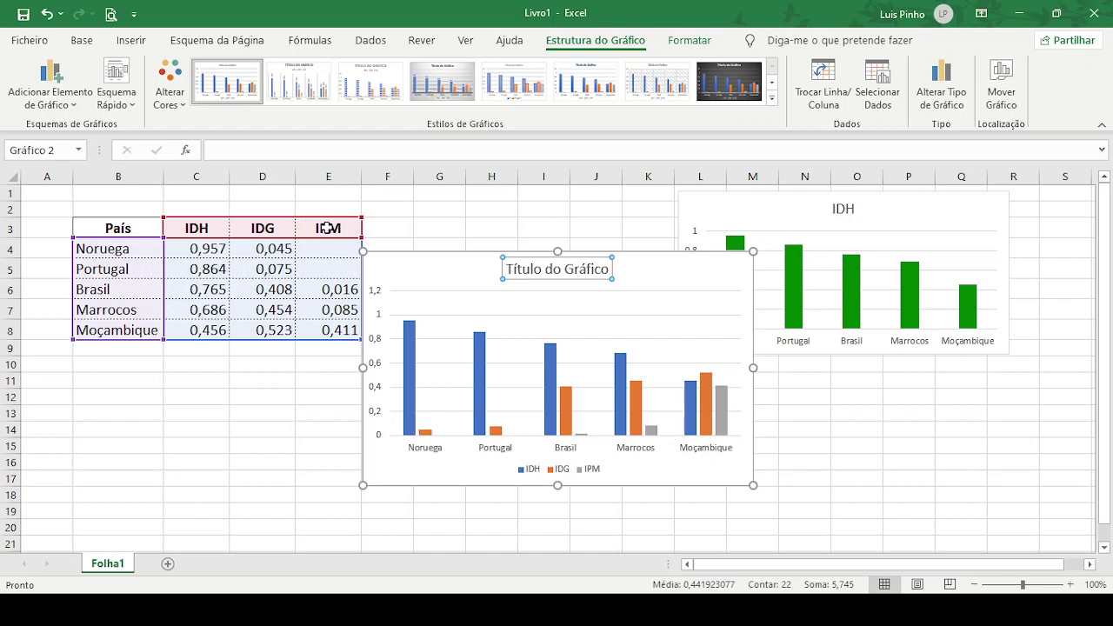
left_click(538, 268)
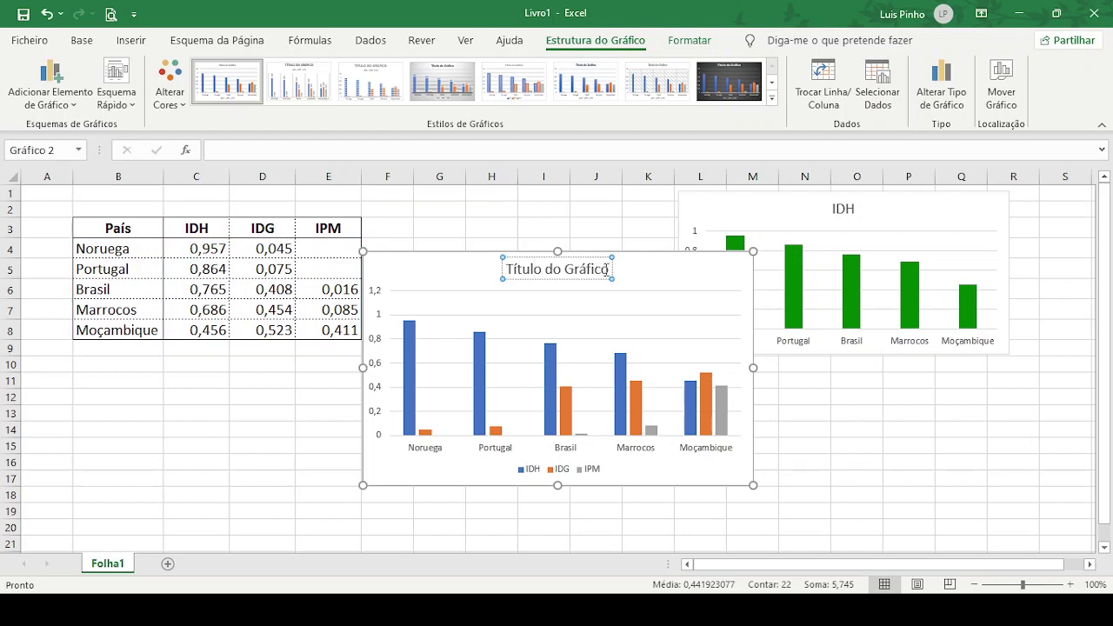
left_click_drag(607, 268, 503, 268)
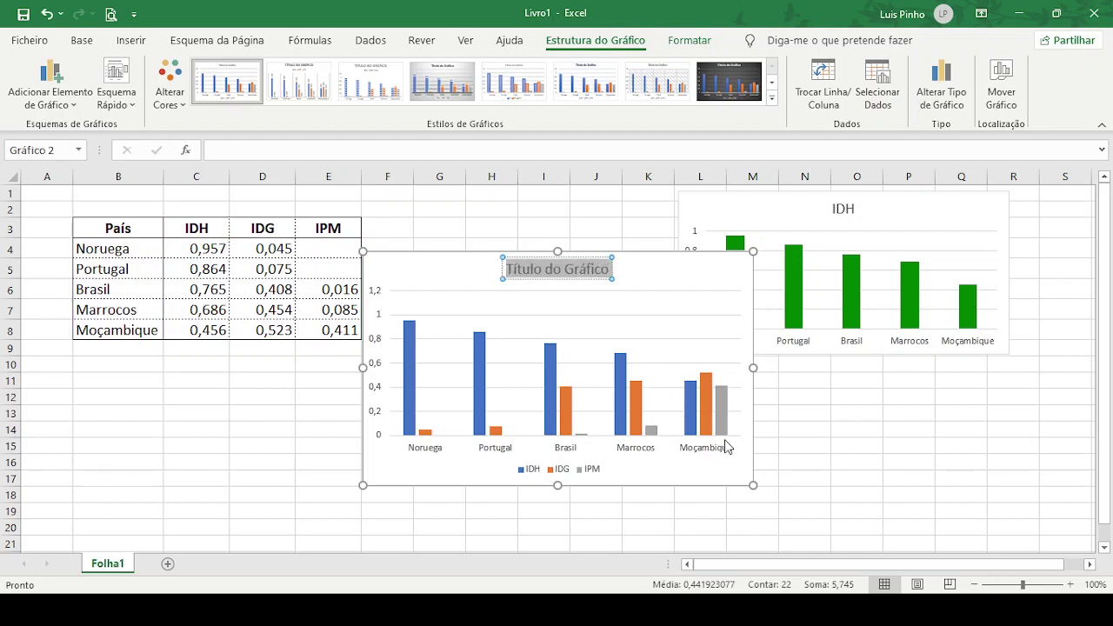
type("Ind")
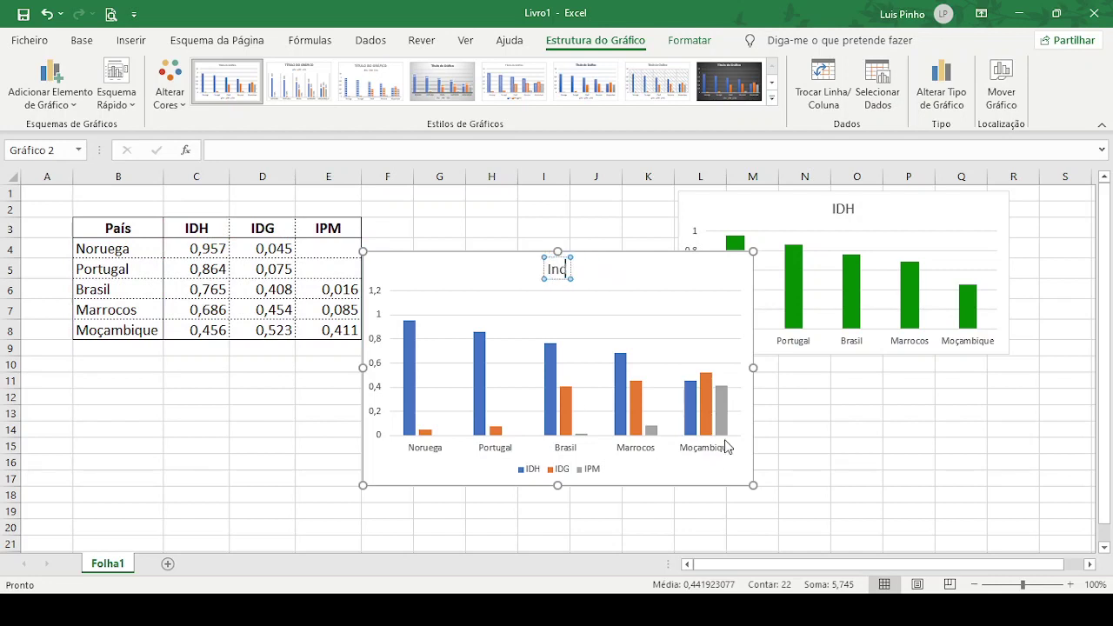
type("icadores do De")
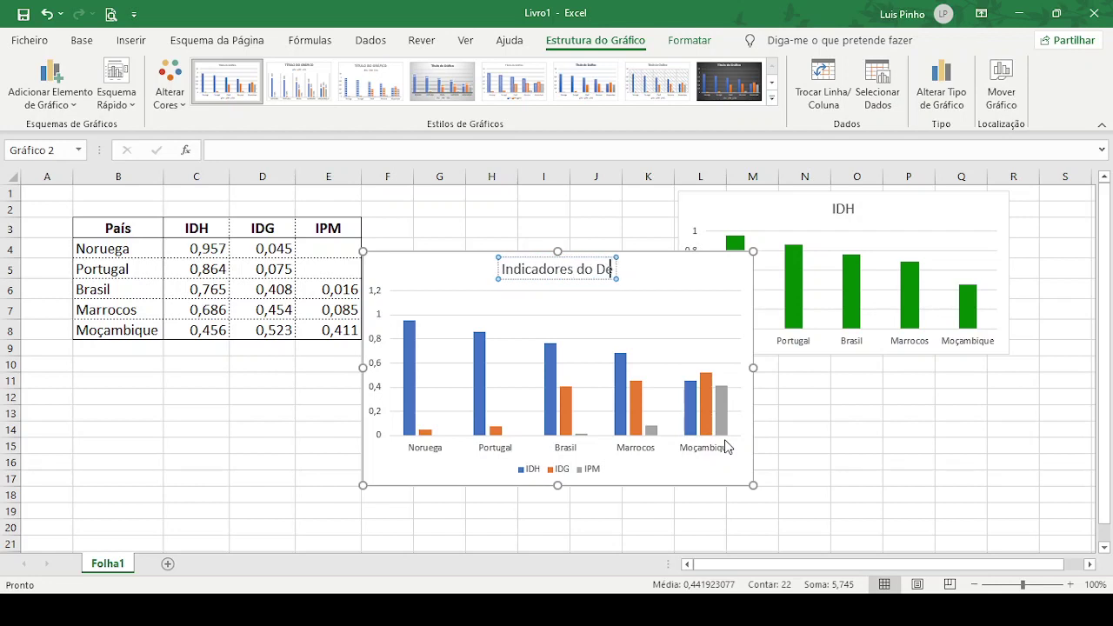
type("senvolvimento")
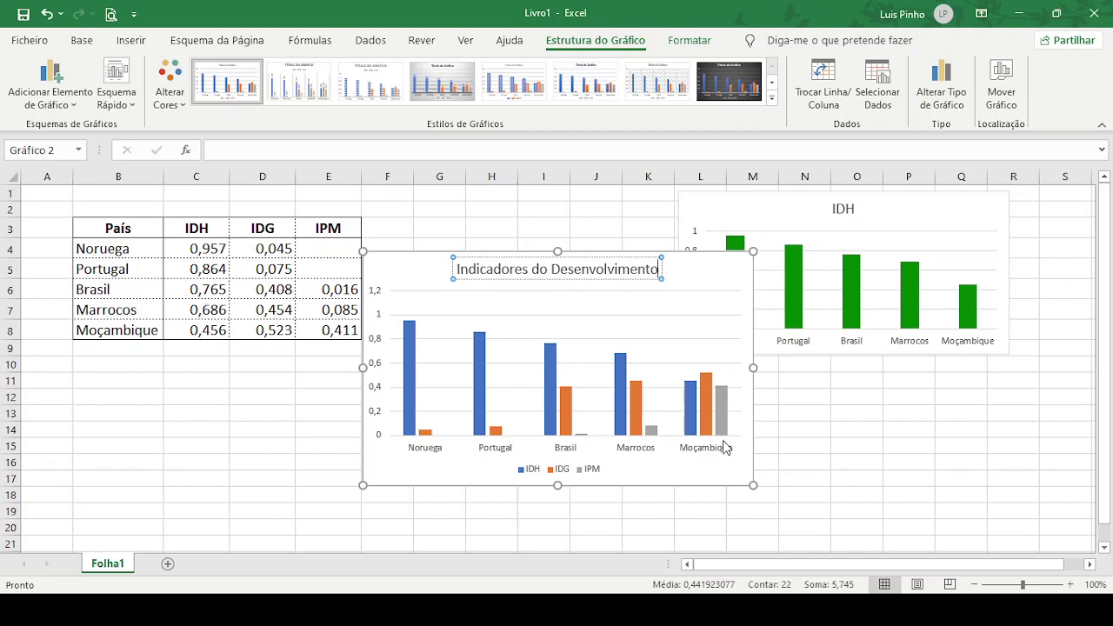
key("Return")
key("BackSpace")
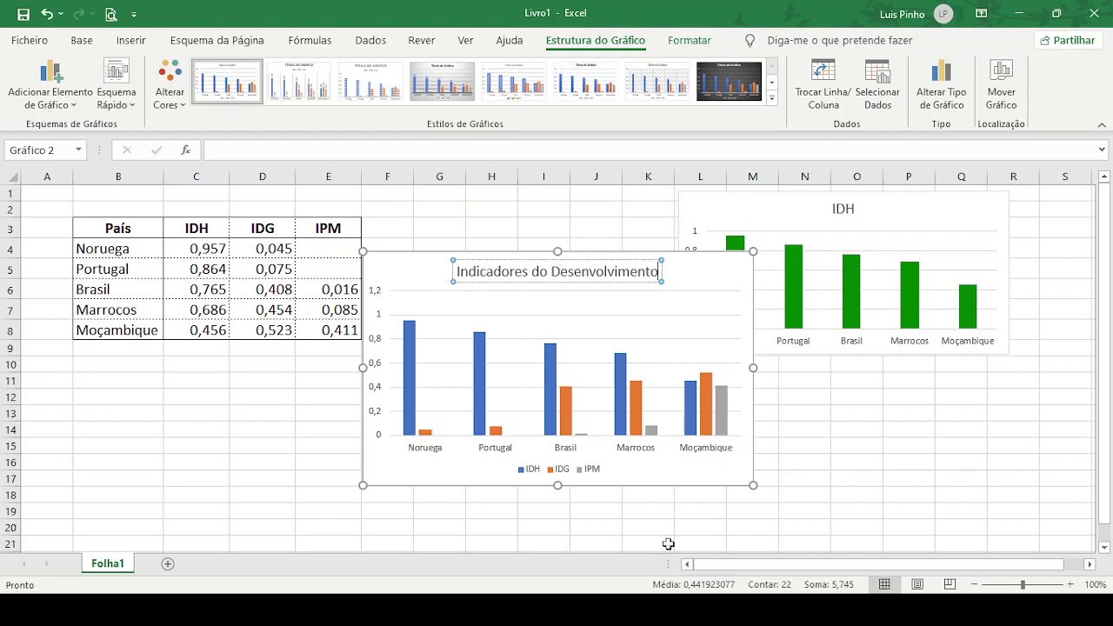
left_click(573, 470)
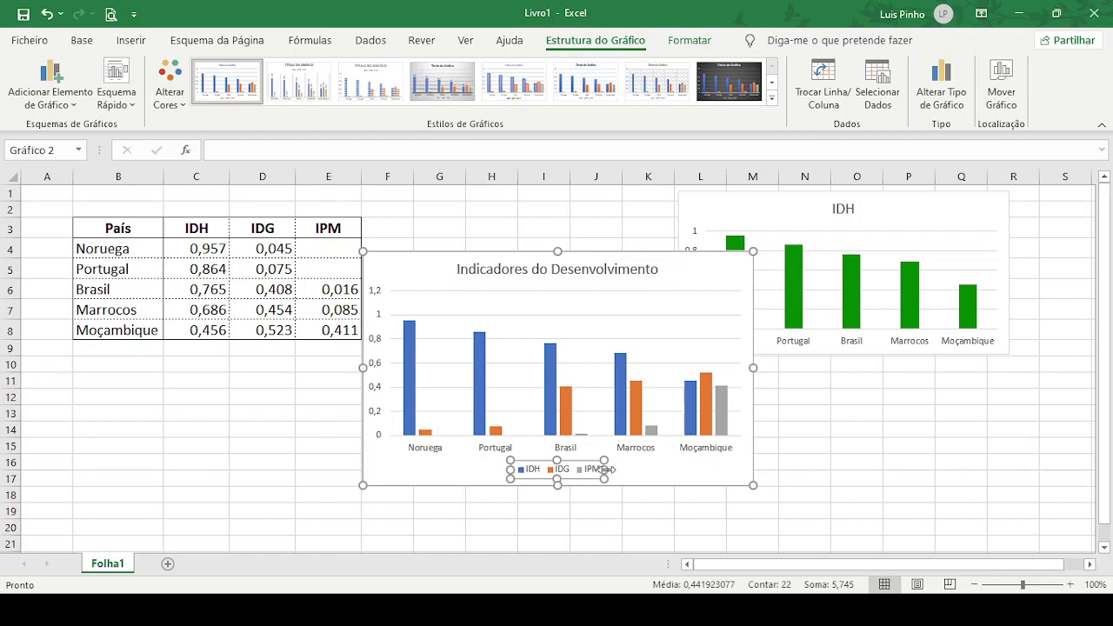
Format the "Indicadores do Desenvolvimento" chart title in bold Arial.
left_click(594, 272)
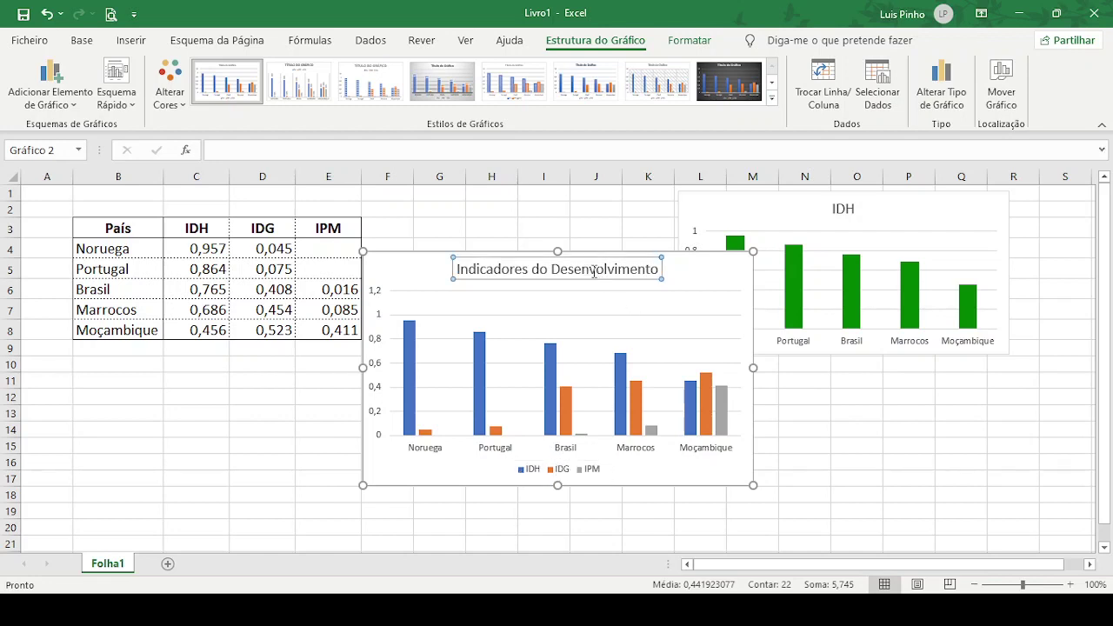
left_click_drag(658, 271, 519, 268)
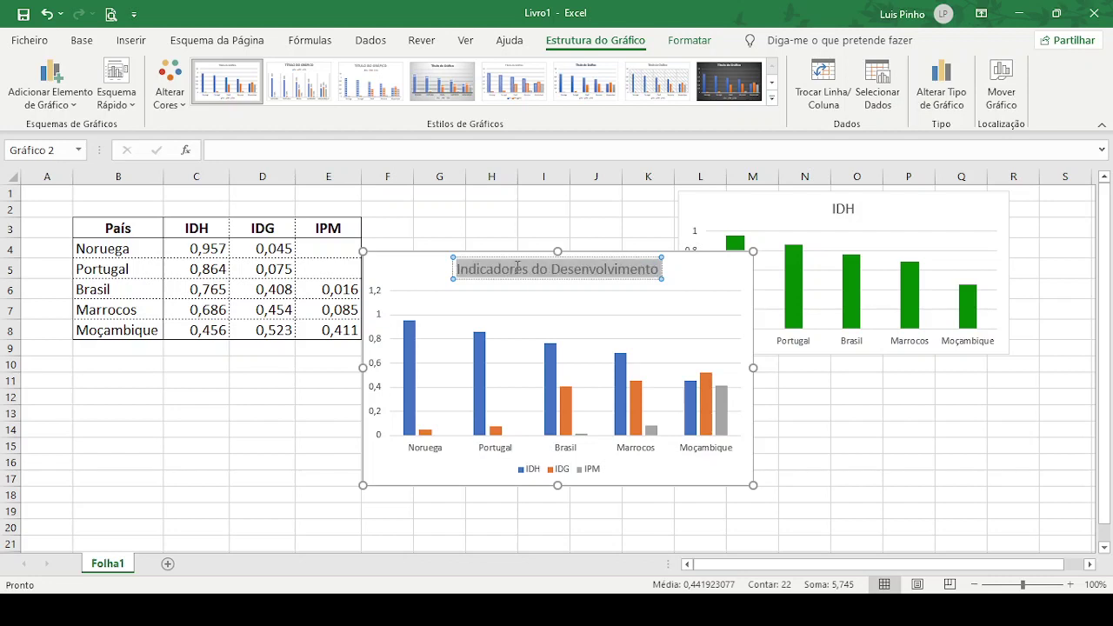
left_click(82, 41)
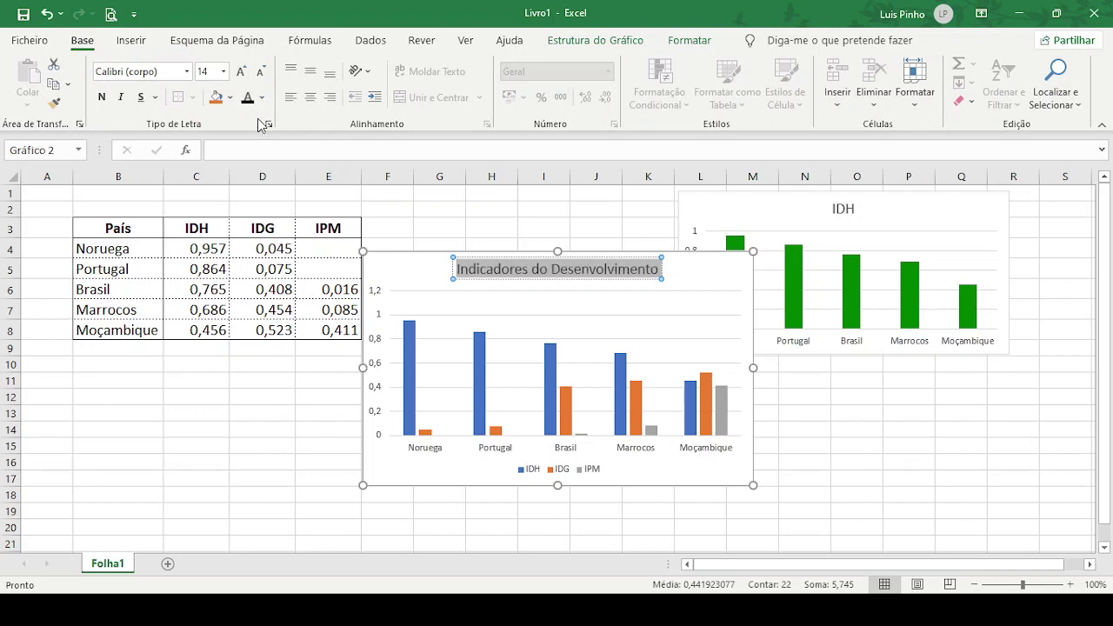
left_click(102, 97)
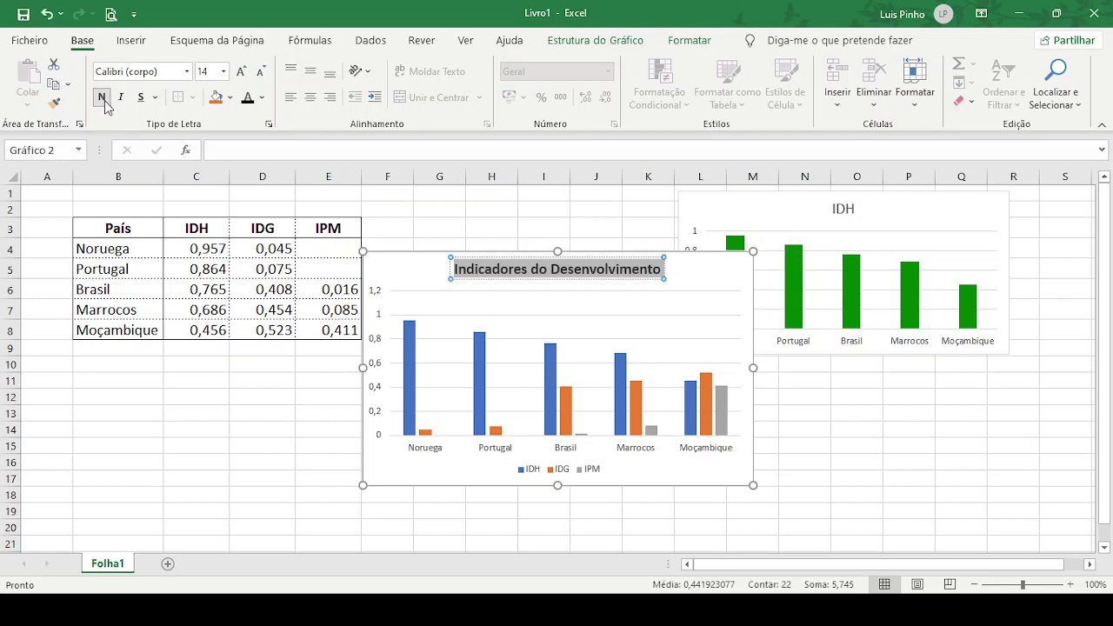
left_click(174, 71)
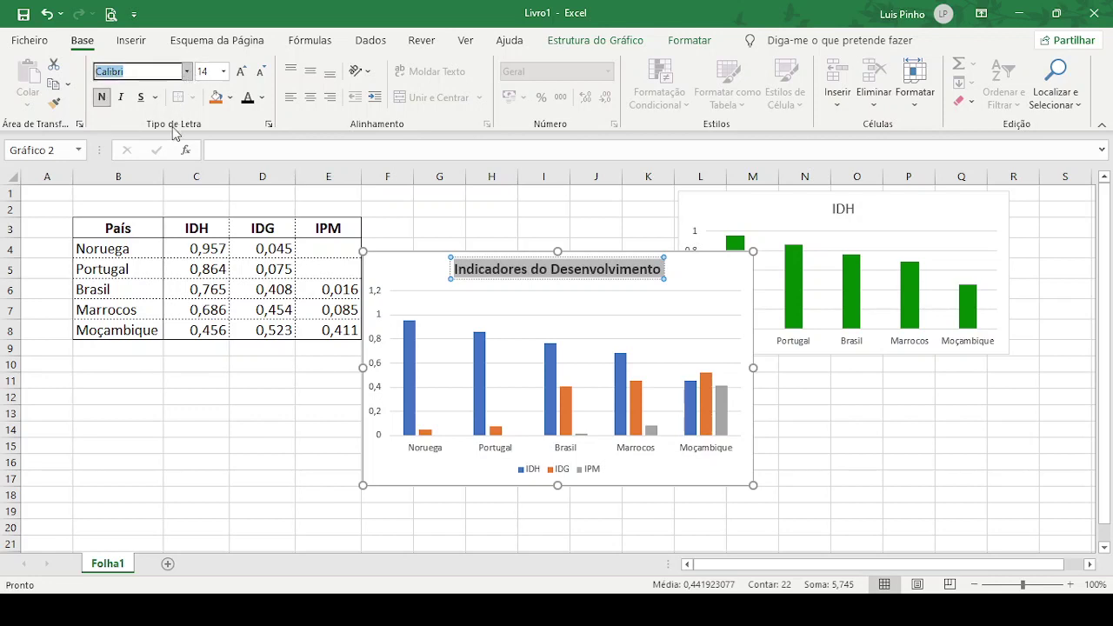
left_click(152, 287)
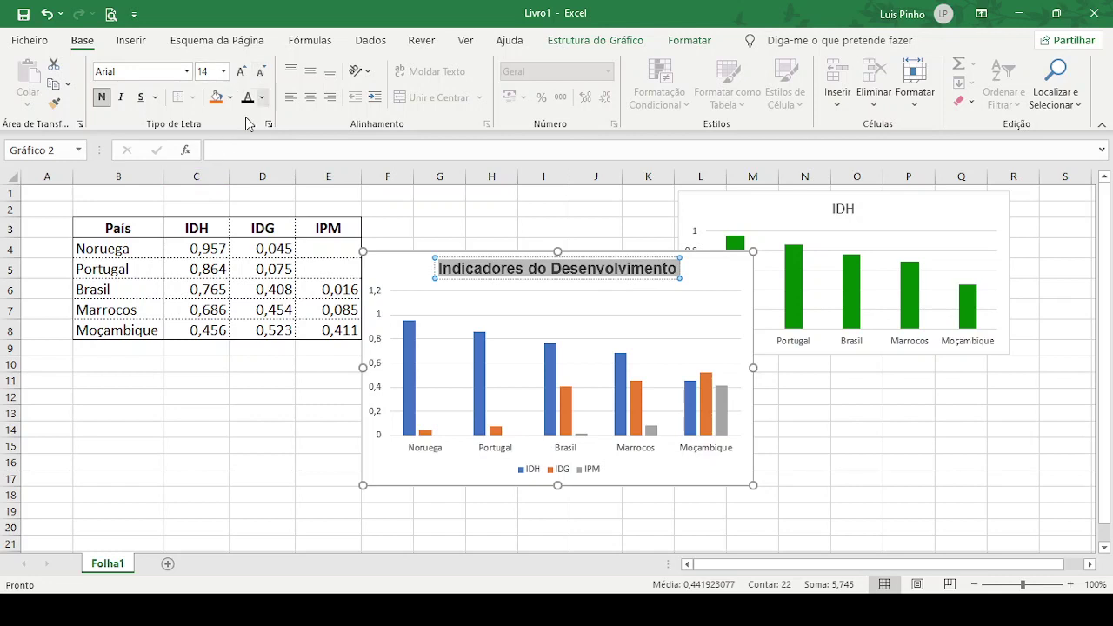
left_click(722, 283)
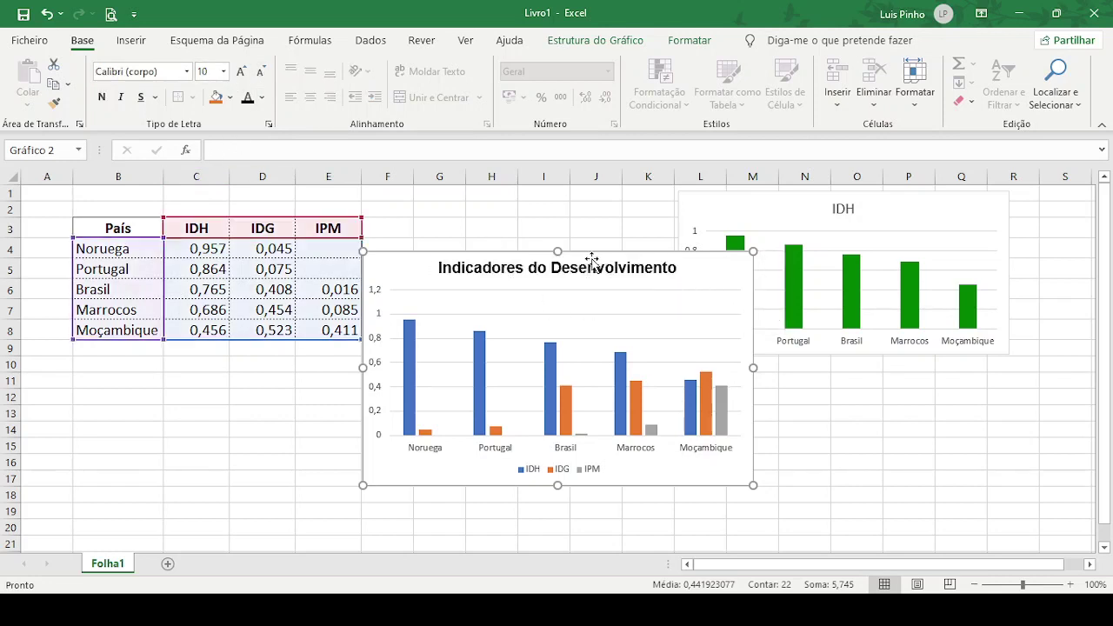
Fill the whole IDH series in the three-indicator chart with solid green, matching the separate IDH chart.
left_click(475, 378)
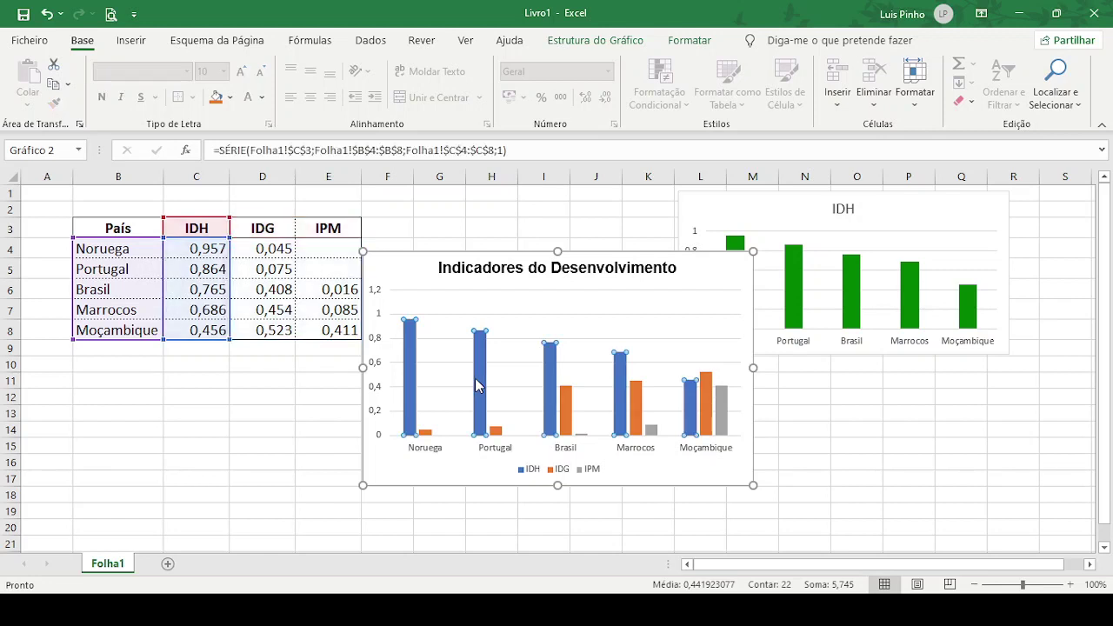
double_click(475, 378)
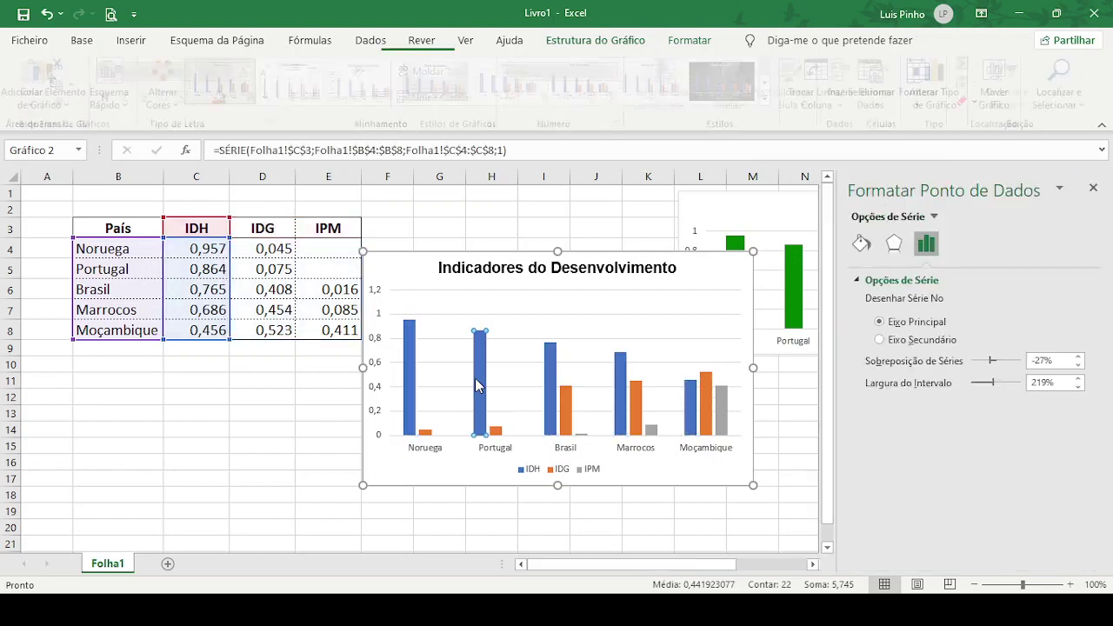
left_click(475, 377)
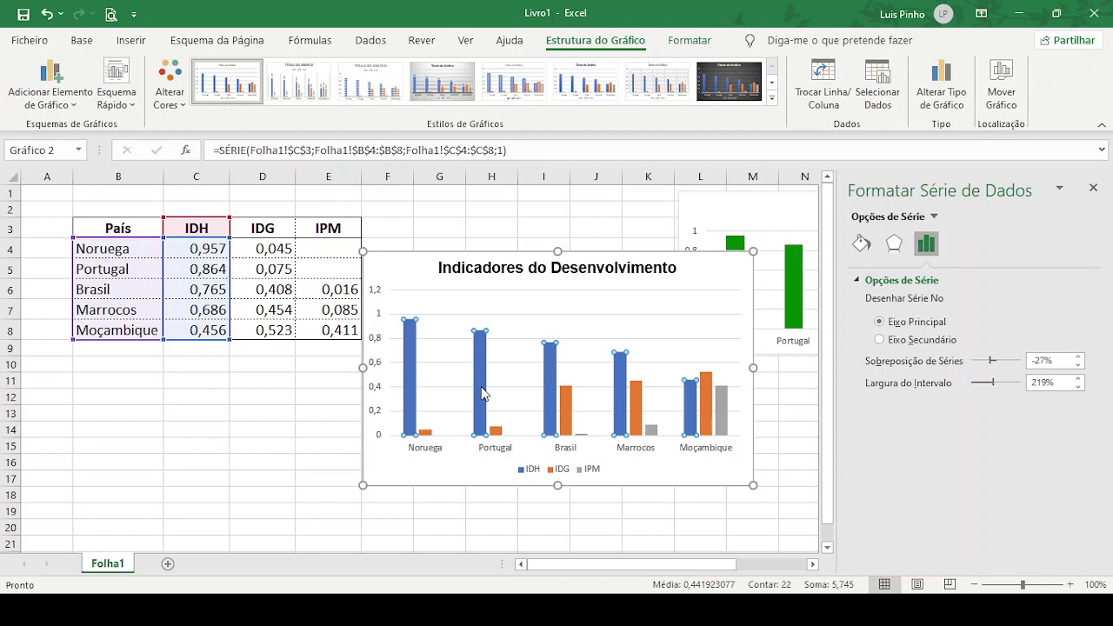
left_click(863, 244)
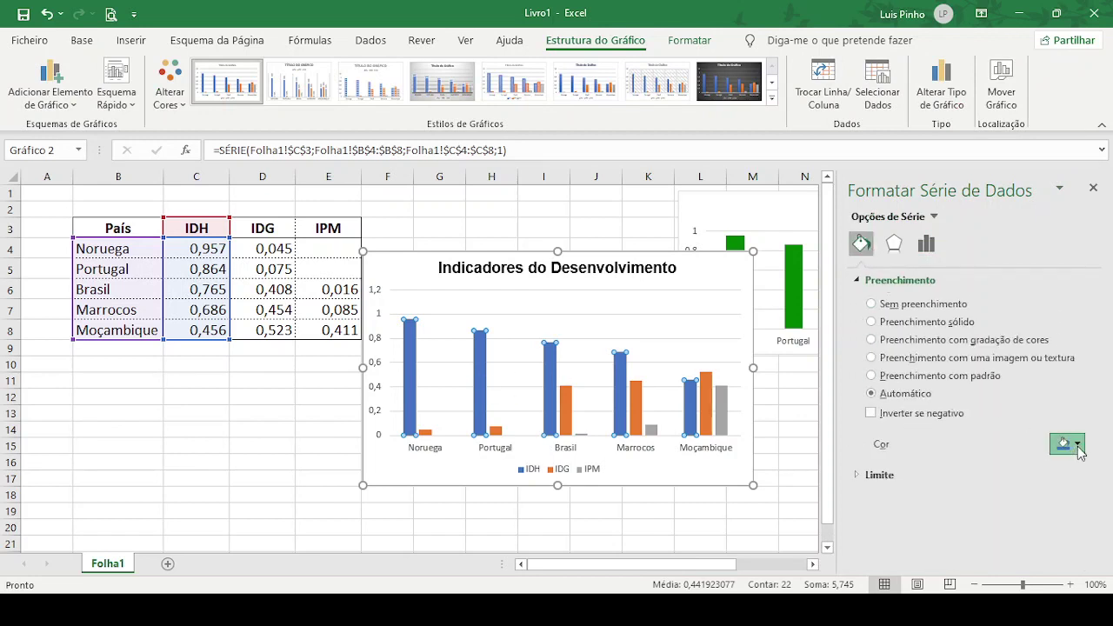
left_click(1075, 446)
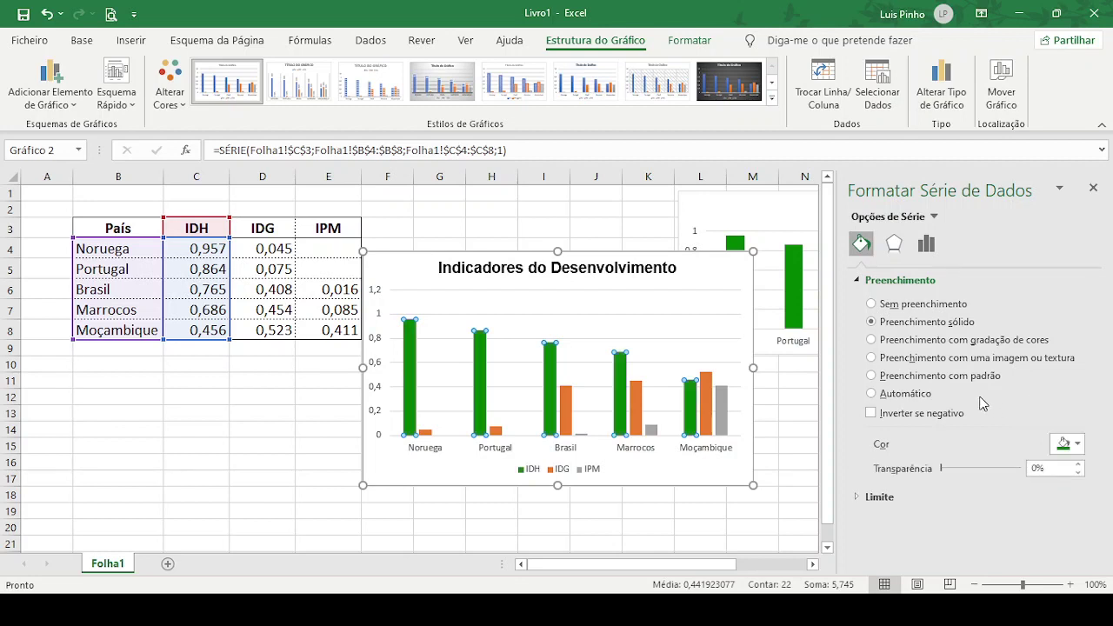
Fill the IDG series in the three-indicator chart with solid dark red.
left_click(566, 421)
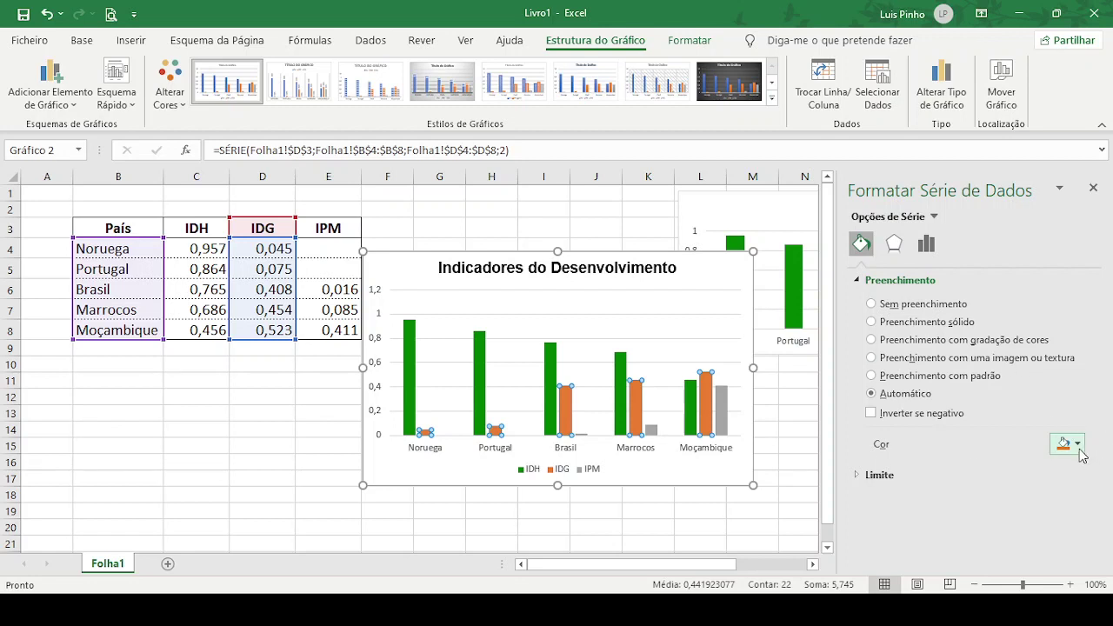
left_click(1078, 452)
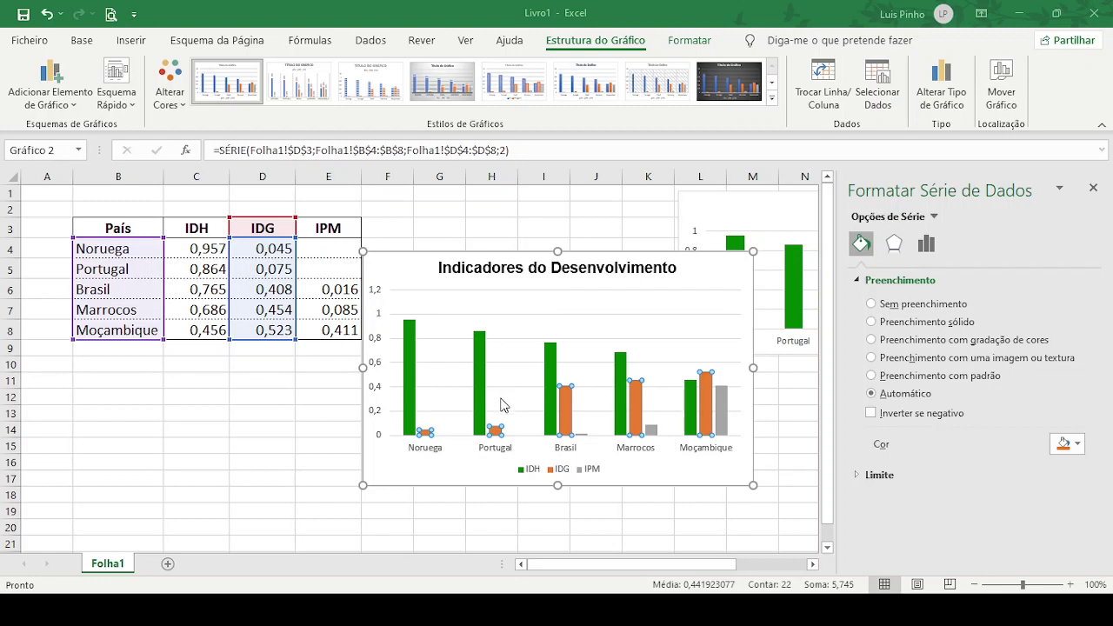
left_click(554, 290)
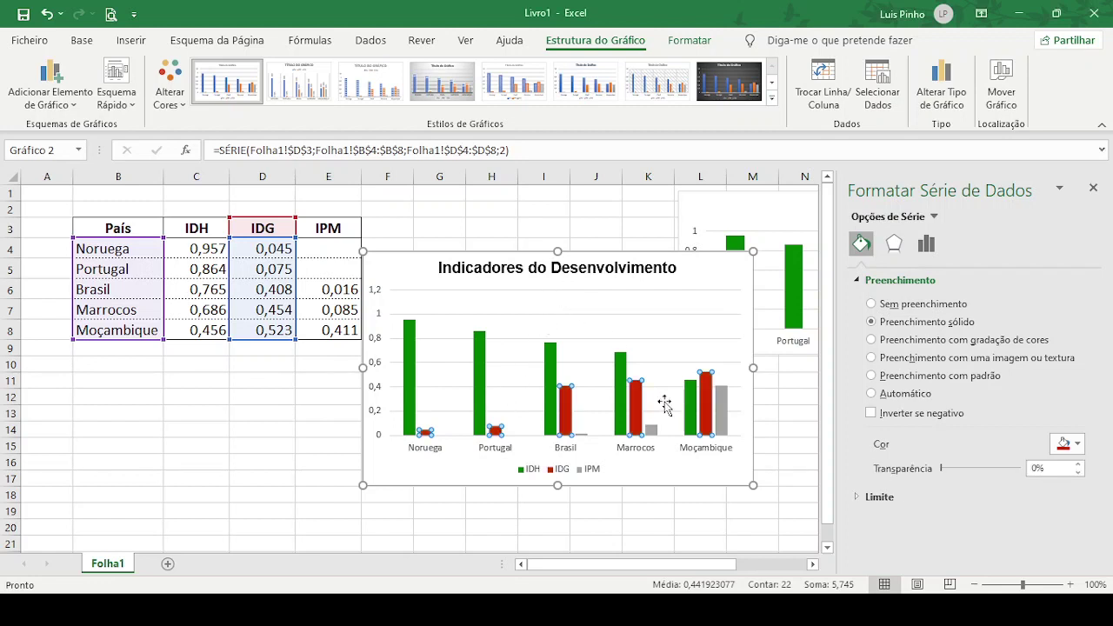
Fill the IPM series in the three-indicator chart with solid bright red and deselect the chart.
left_click(723, 417)
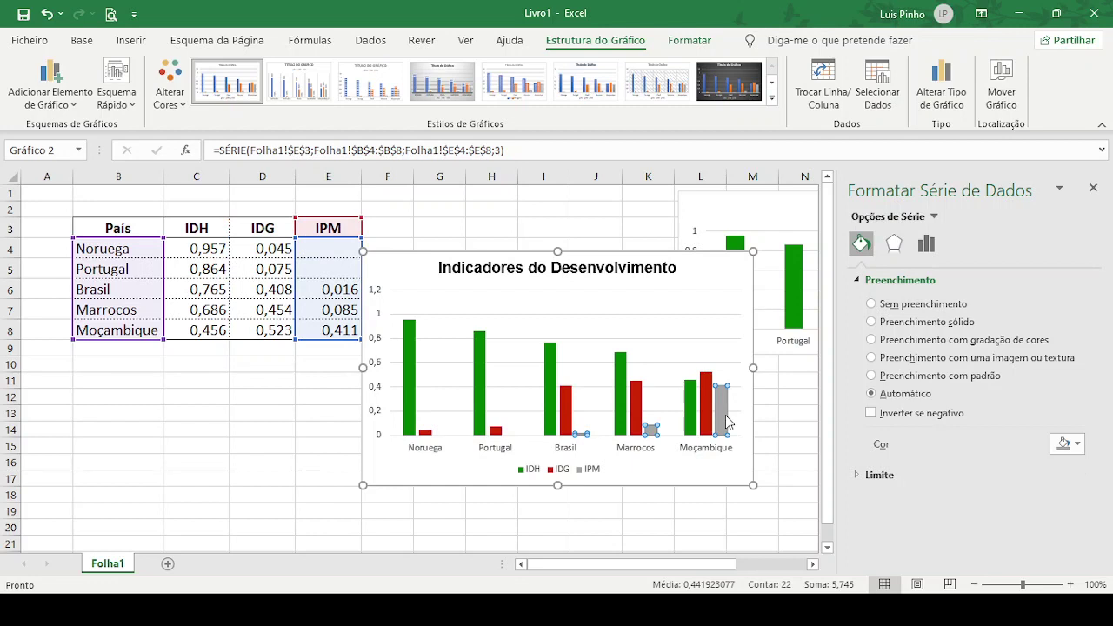
left_click(1078, 446)
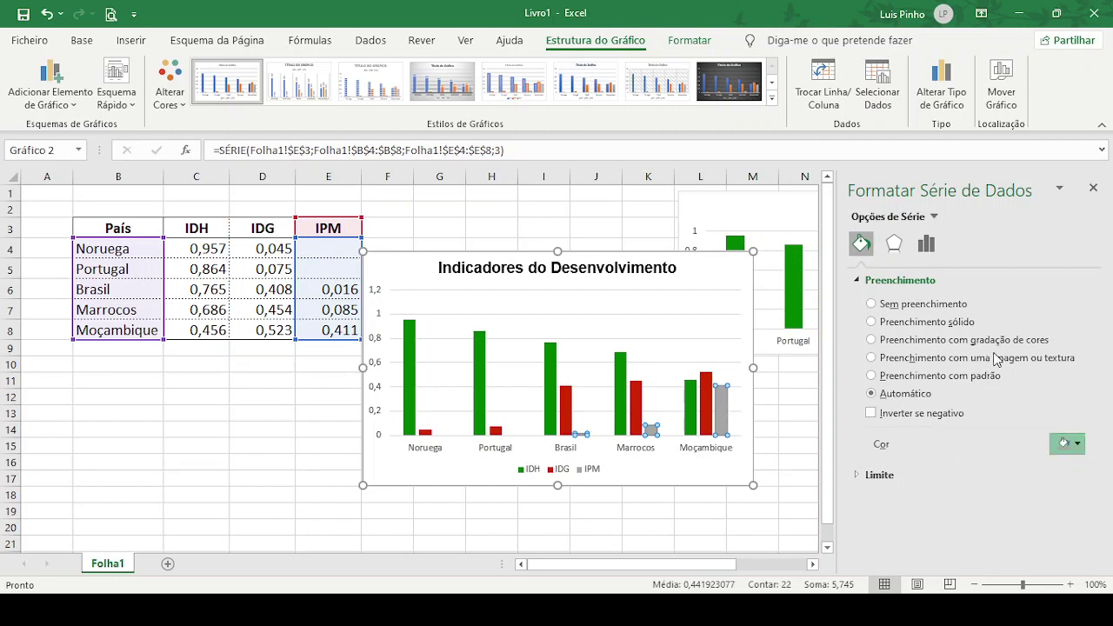
left_click(998, 360)
left_click(783, 478)
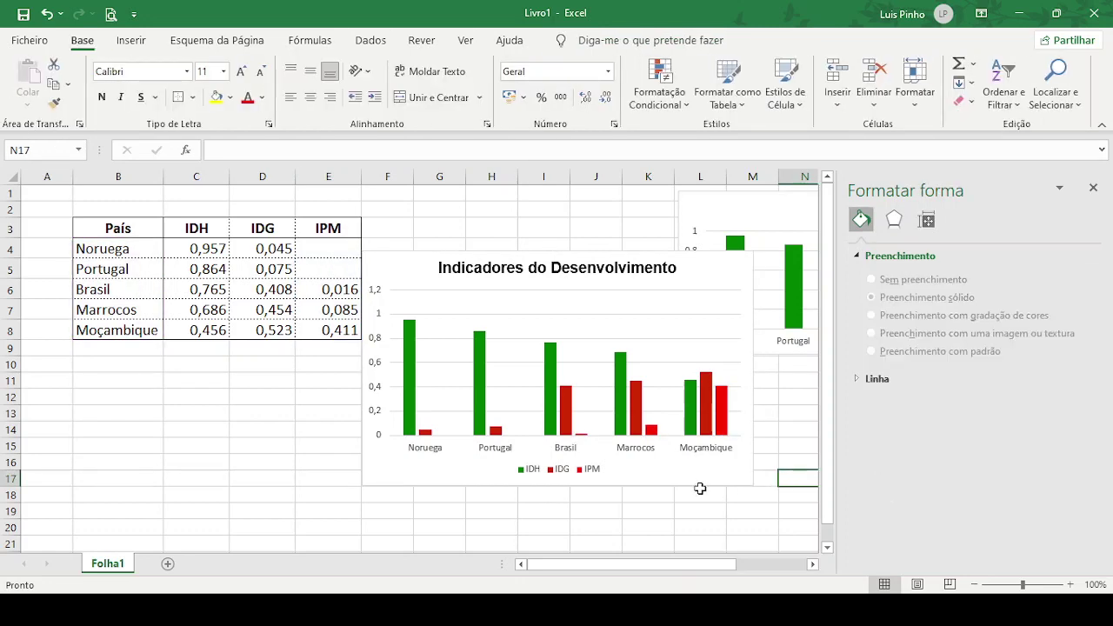
Set the three-indicator chart's vertical axis maximum to 1,0 and major unit to 0,1, closing the formatting options.
left_click(605, 348)
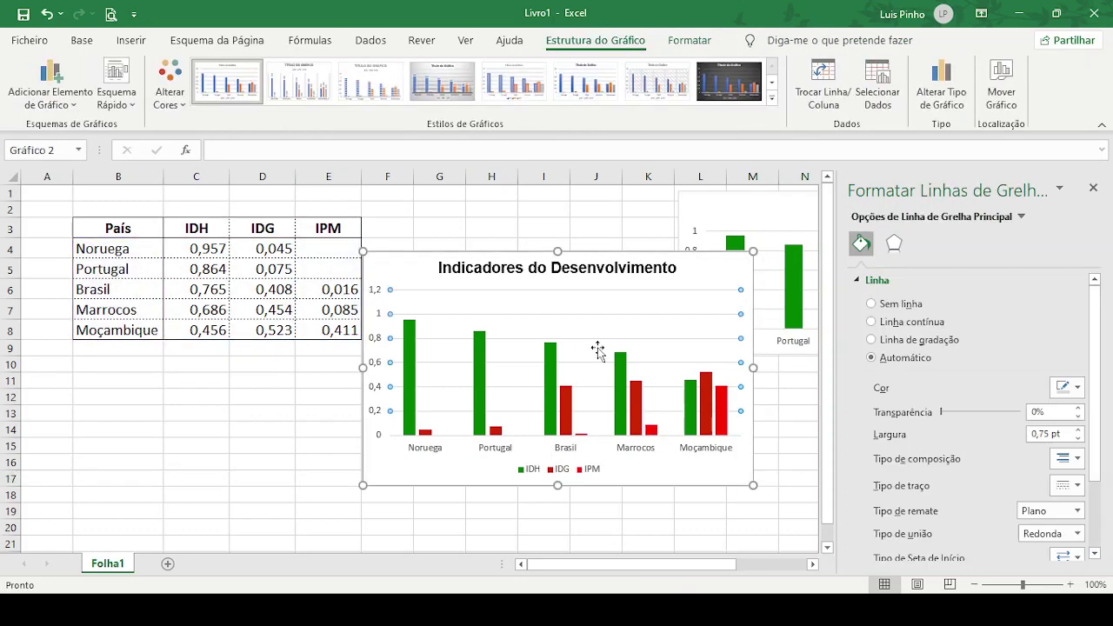
left_click(379, 297)
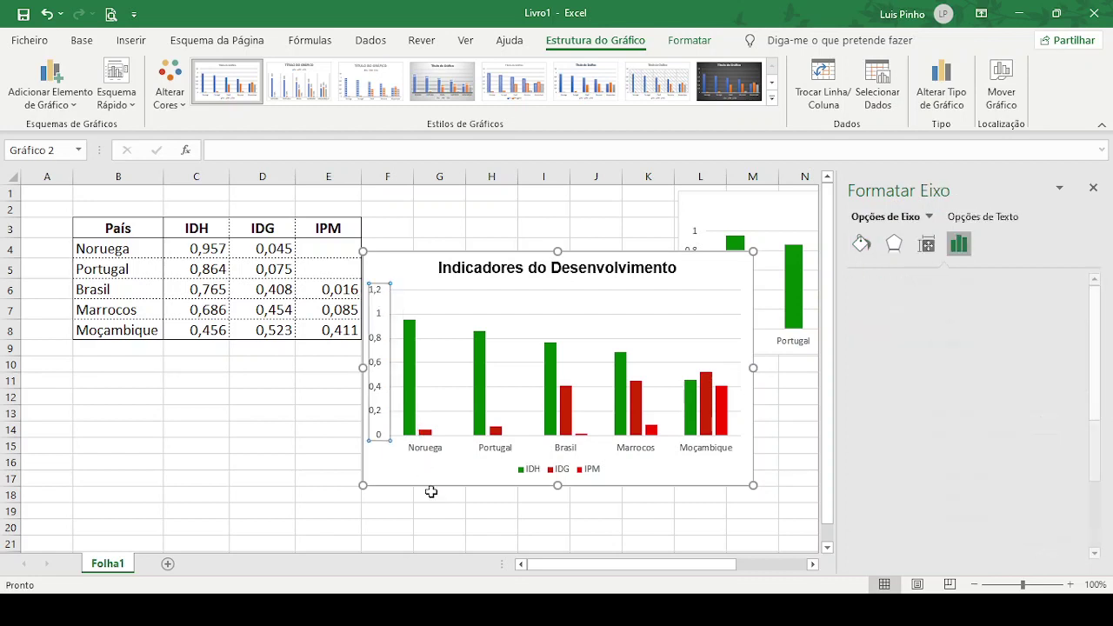
left_click(958, 243)
left_click(969, 342)
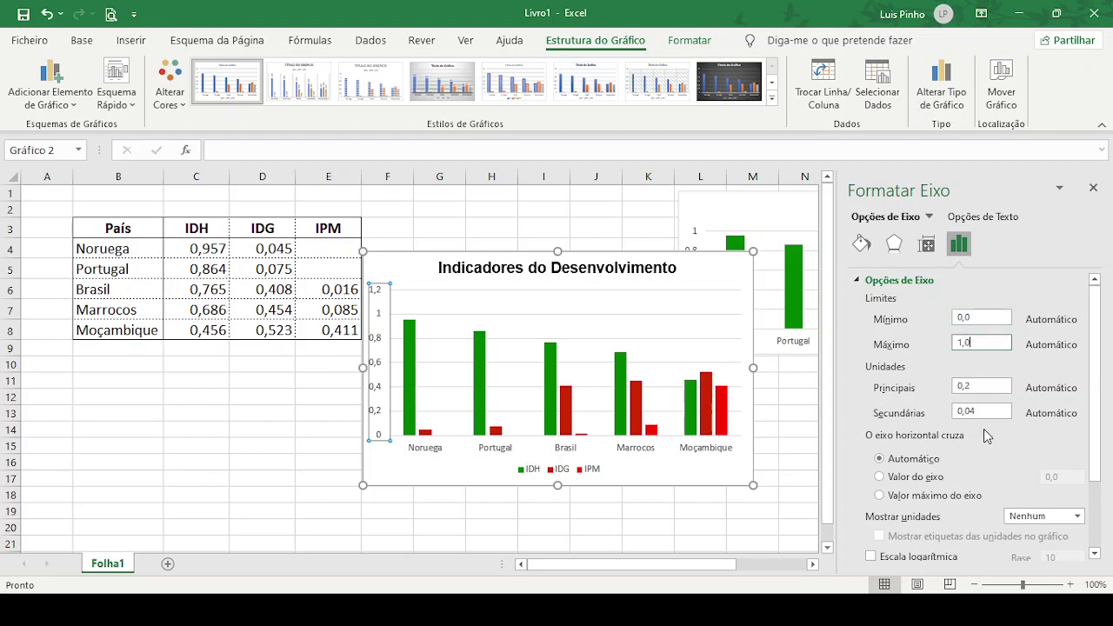
left_click(989, 388)
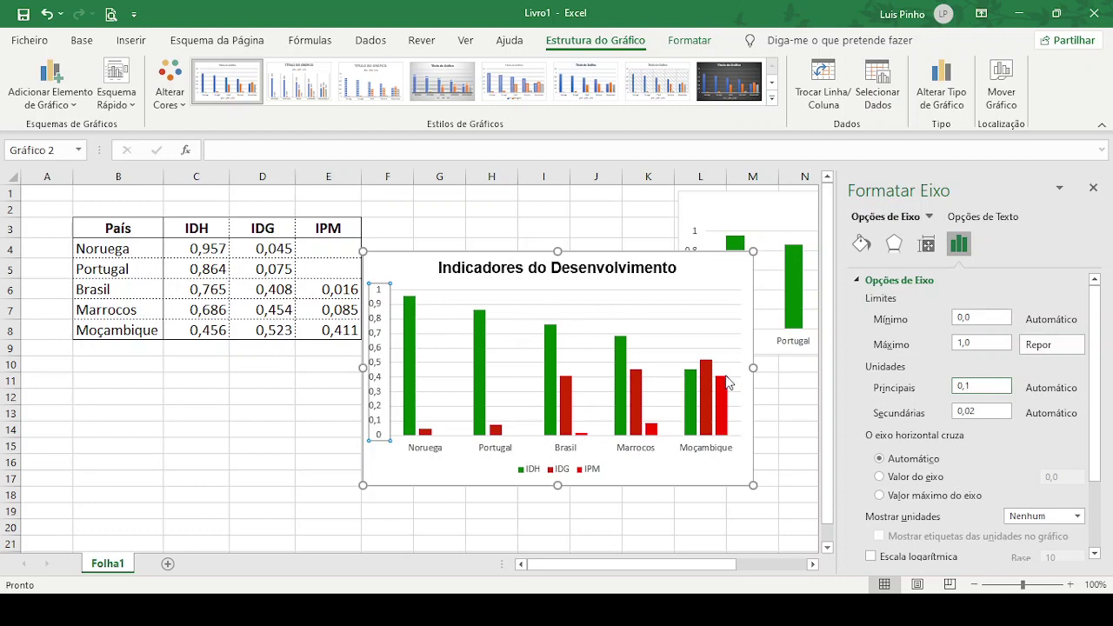
left_click(1093, 188)
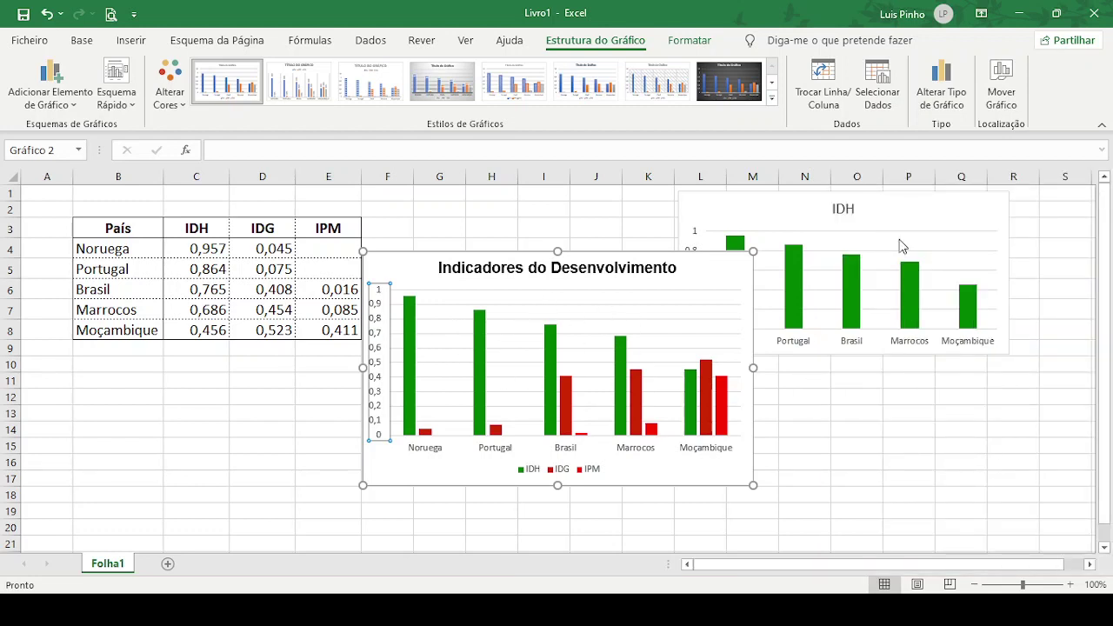
Move the IDH chart to start near M1, and shrink and reposition the three-indicator chart to span about F6 to M19 without overlap.
left_click_drag(895, 199, 959, 199)
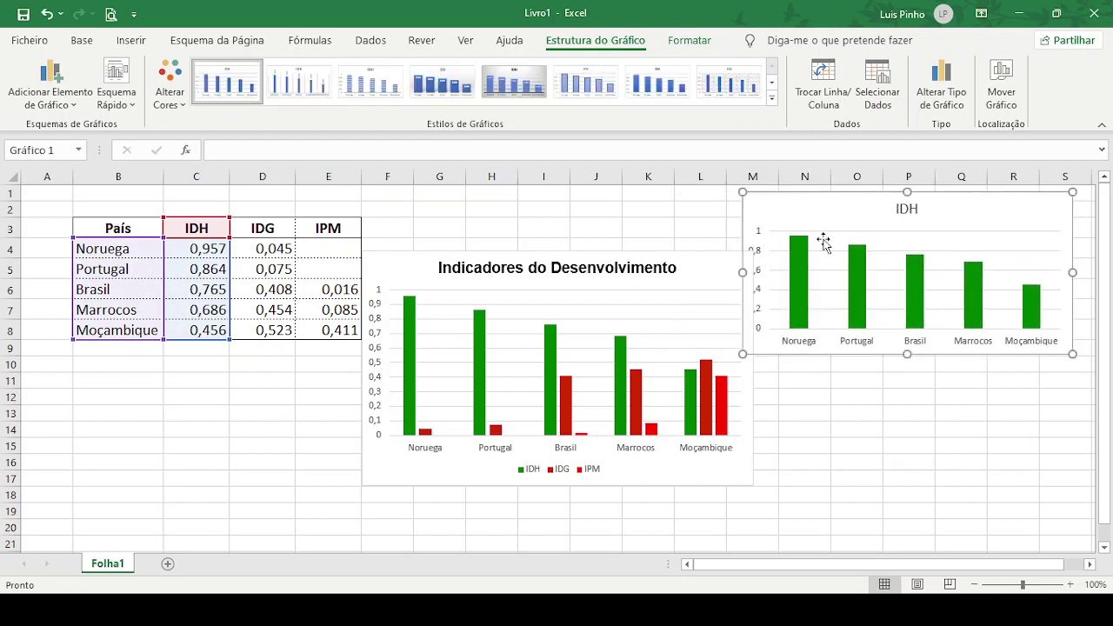
left_click(718, 261)
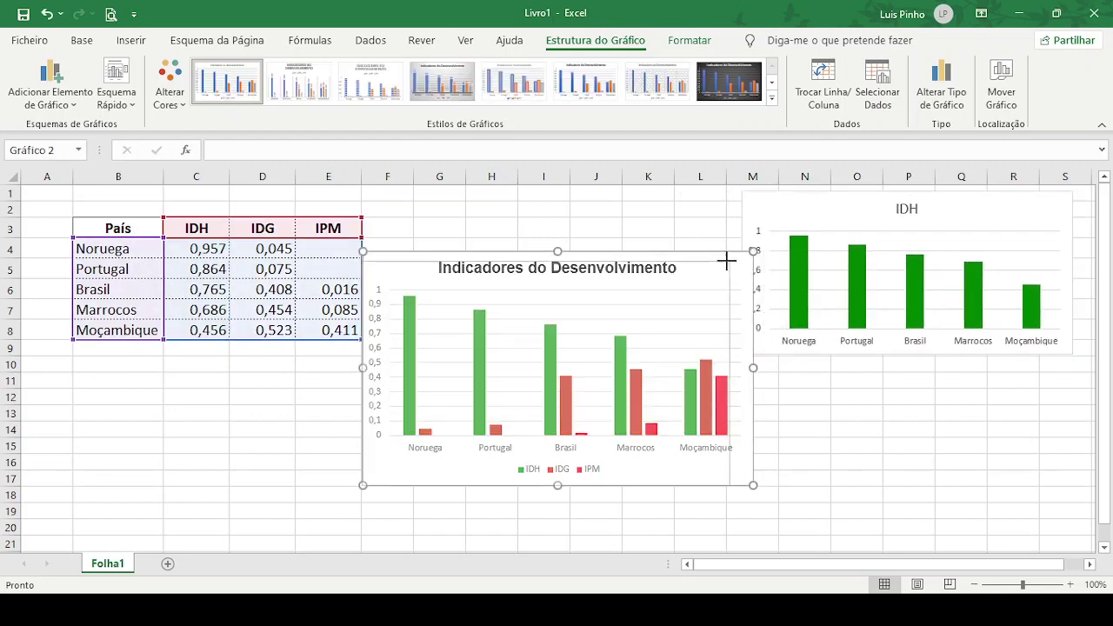
left_click_drag(727, 261, 728, 262)
mouse_move(556, 278)
left_mouse_down()
mouse_move(574, 308)
mouse_move(574, 277)
left_mouse_up()
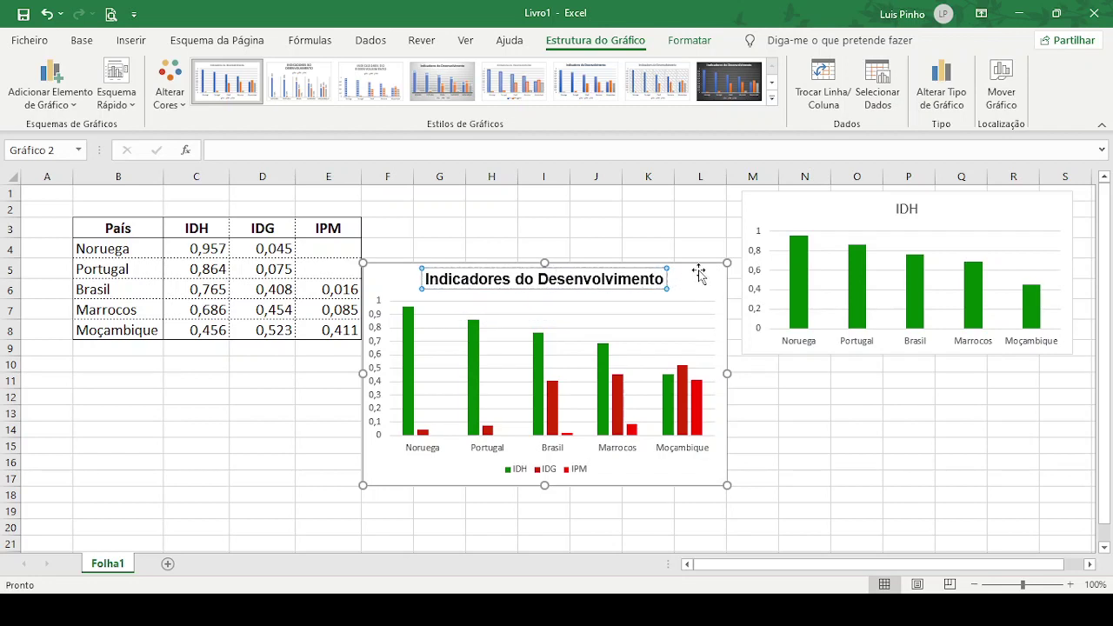
left_click_drag(698, 274, 705, 296)
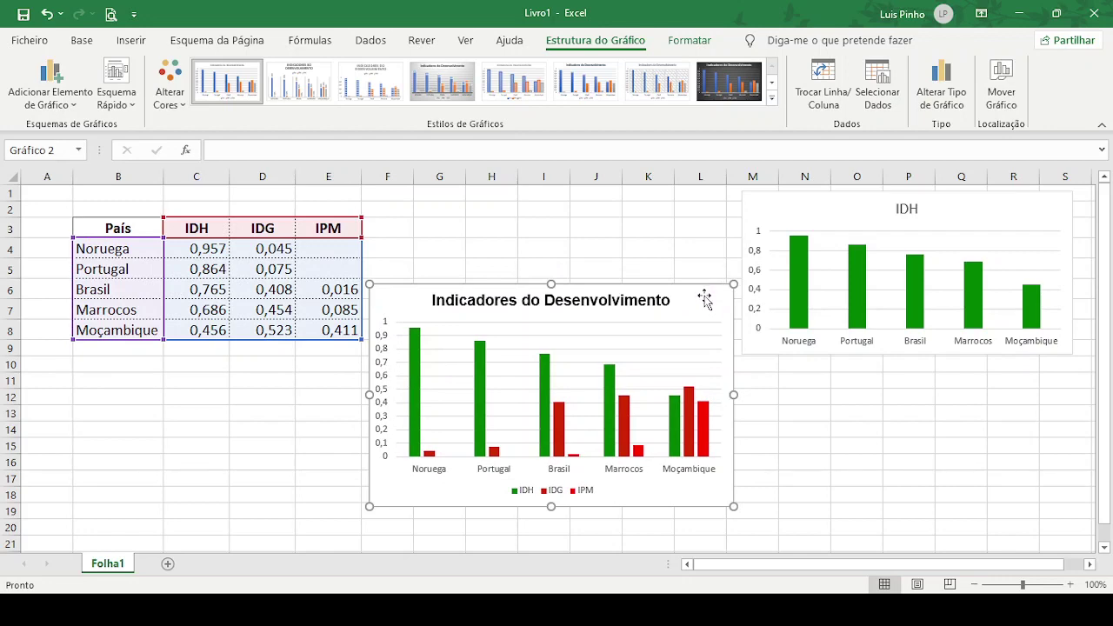
left_click(828, 484)
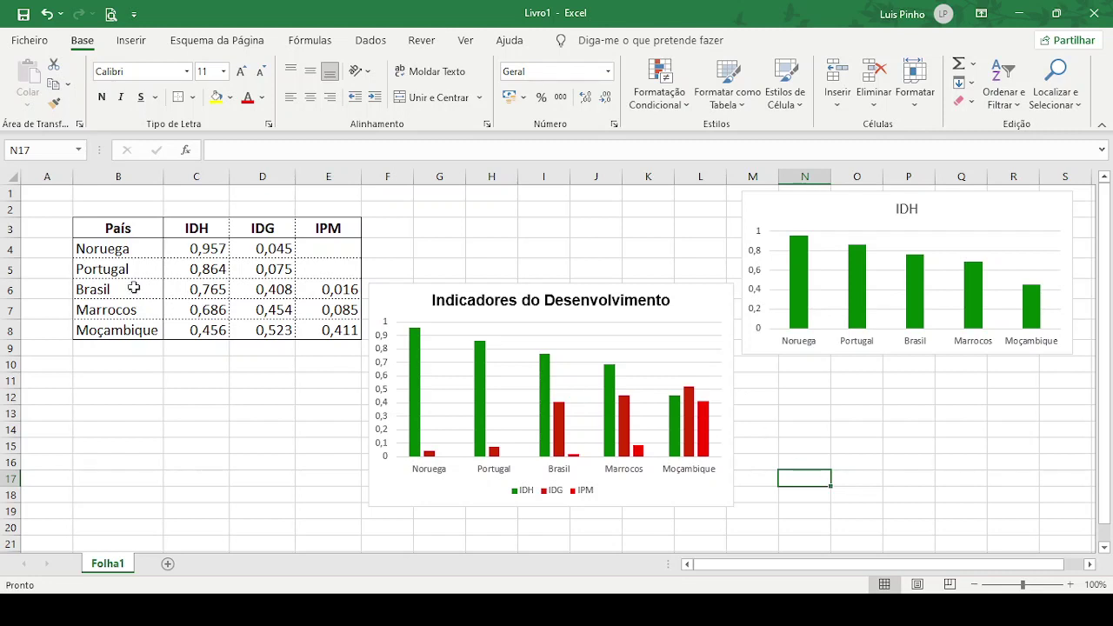
Copy the country indicator table in B3:E8 to the clipboard.
left_click_drag(115, 227, 323, 328)
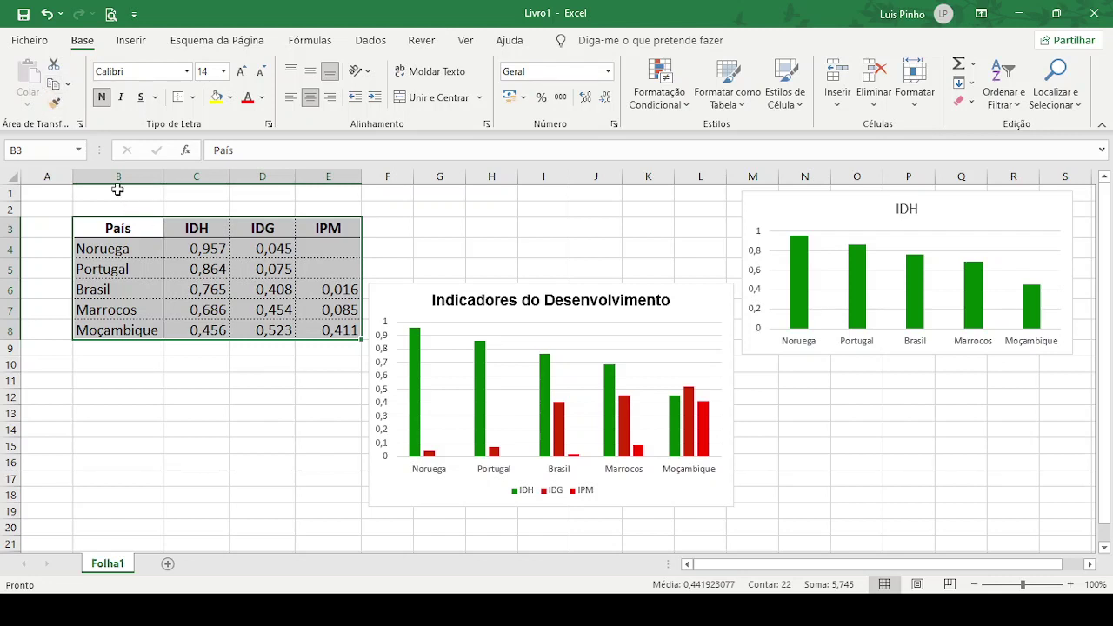
left_click(54, 87)
left_click(955, 610)
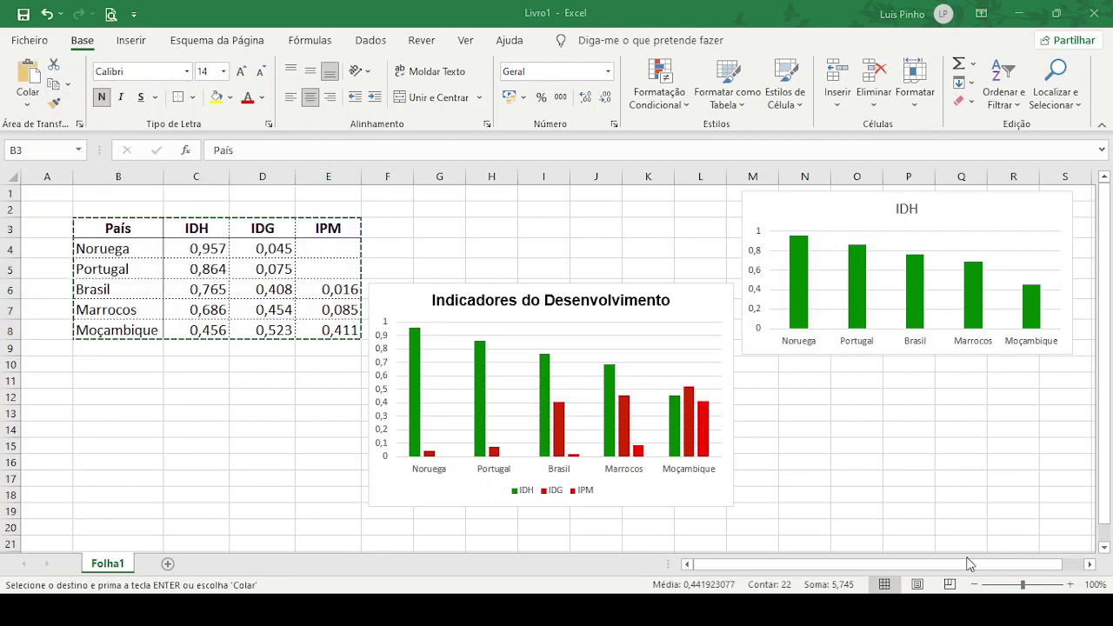